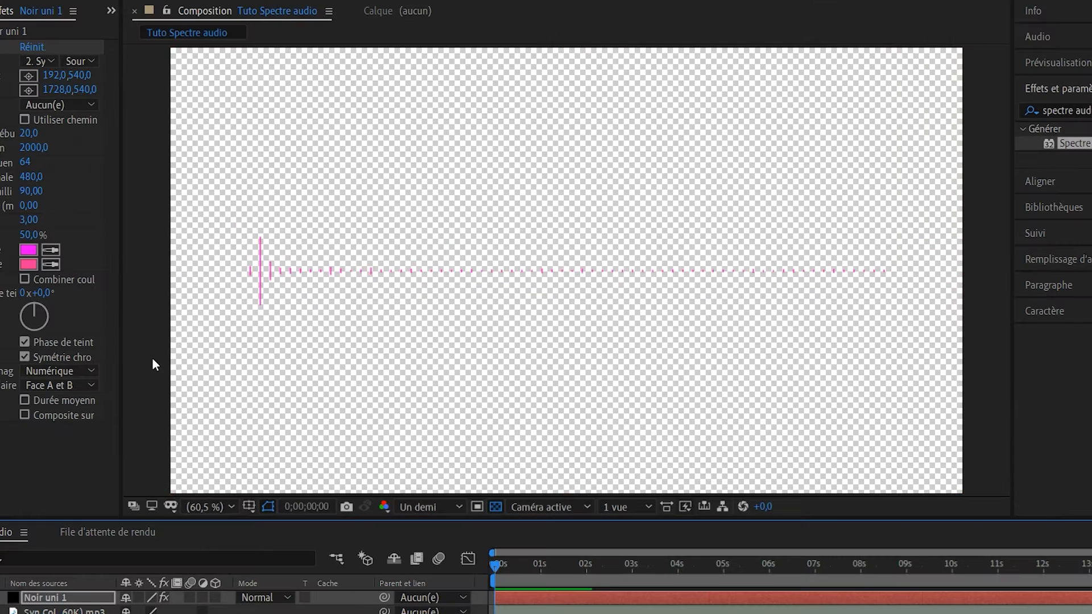
Step: Add the sunset-1373171 image as the bottom layer of the composition, and move the spectrum layer down over the water
key(space)
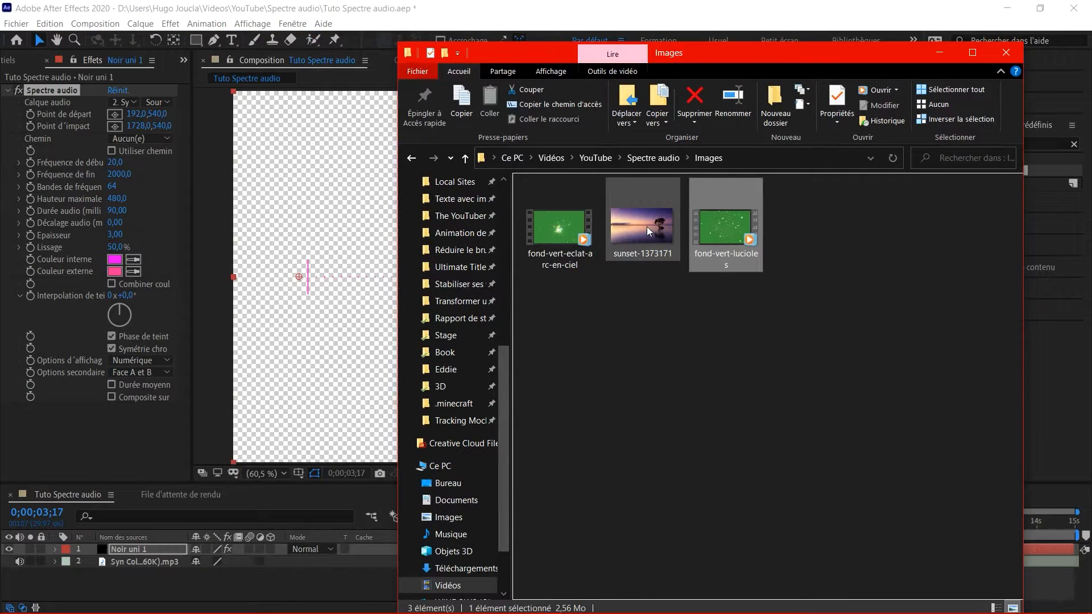
drag(650, 224, 159, 582)
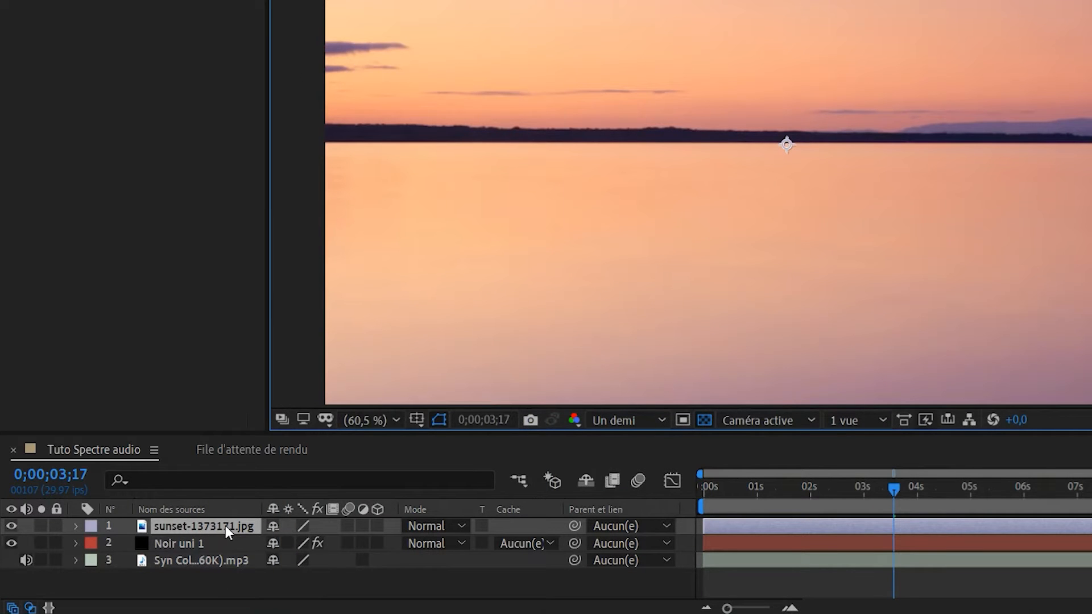
drag(225, 527, 217, 567)
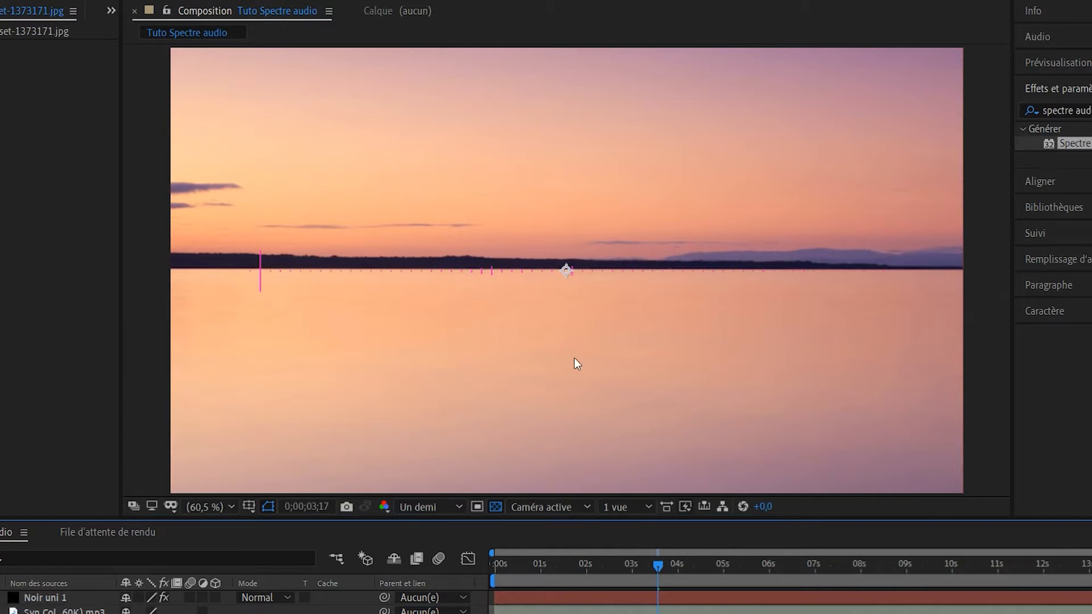
drag(443, 299, 432, 375)
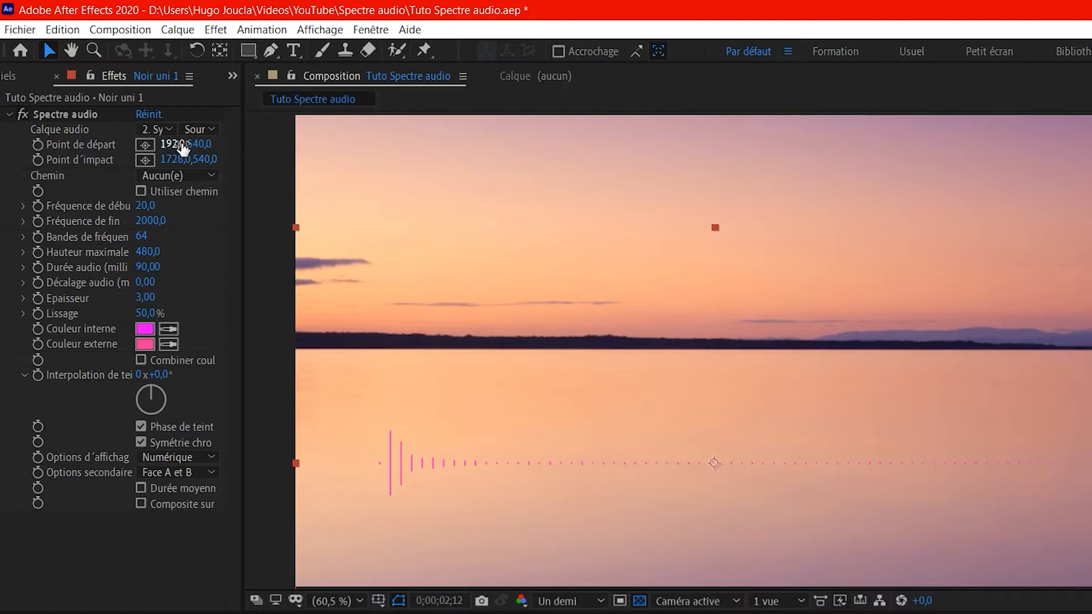
Step: Try out other values for the audio spectrum's start point and start frequency, and play back the composition
drag(182, 146, 3, 154)
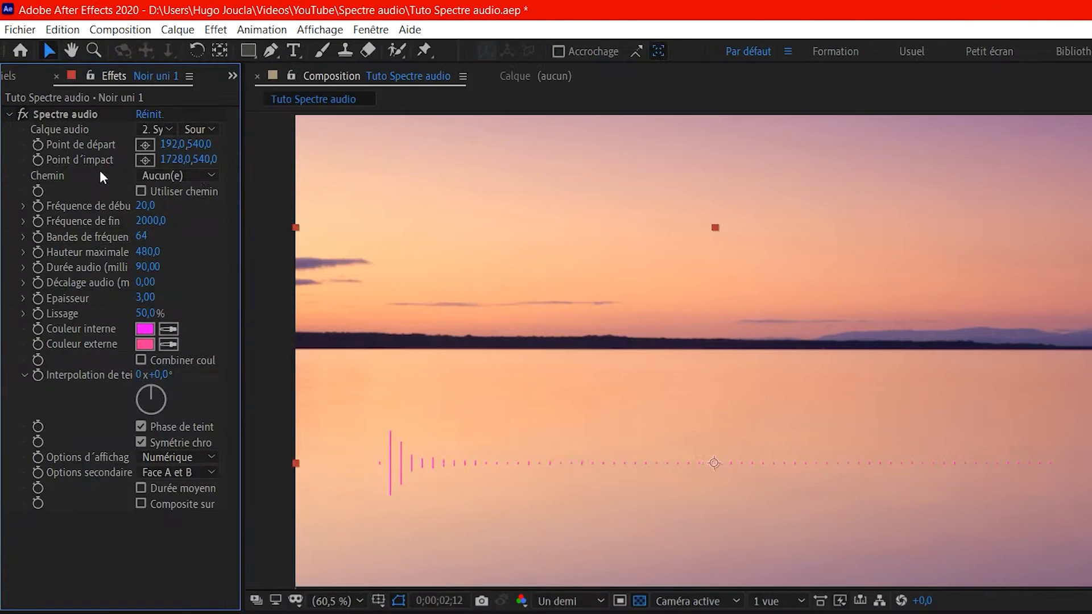
click(193, 177)
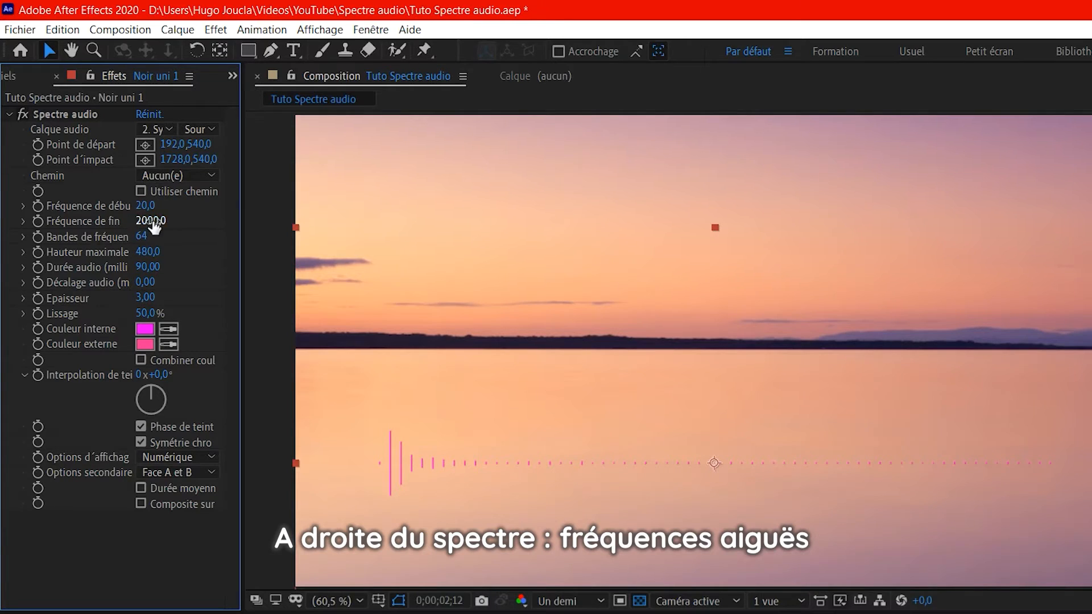
drag(152, 206, 159, 205)
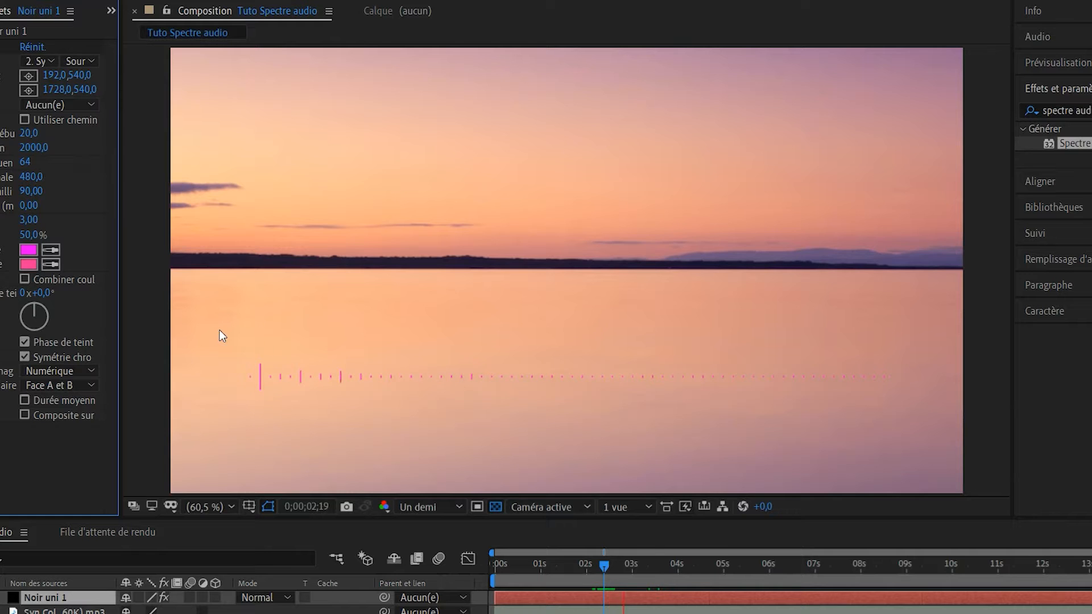
key(space)
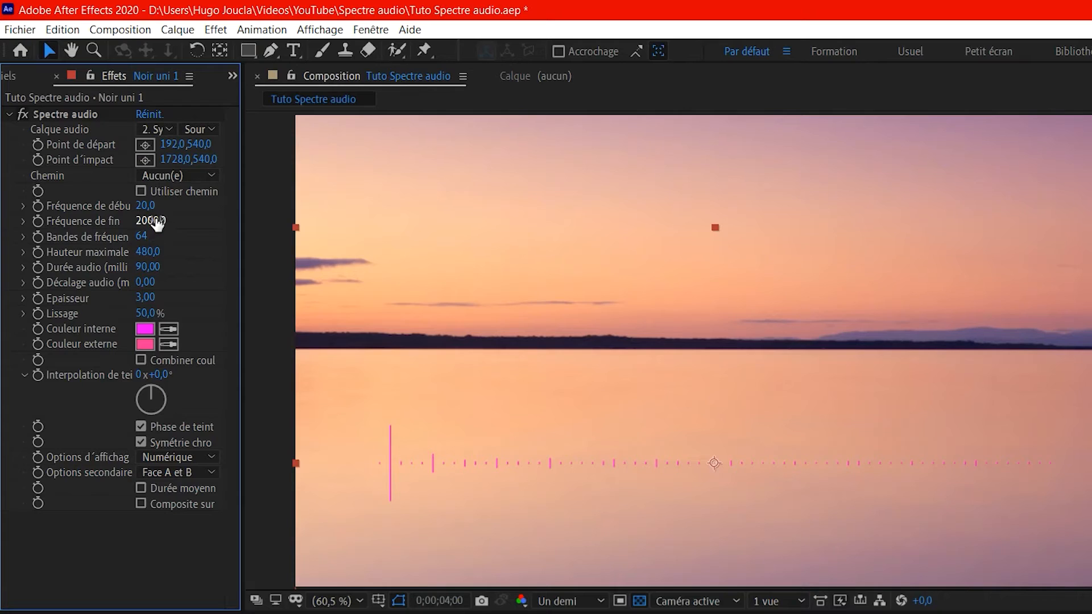
Step: Set the audio spectrum's end frequency to 801 and its number of frequency bands to 147
drag(149, 218, 102, 220)
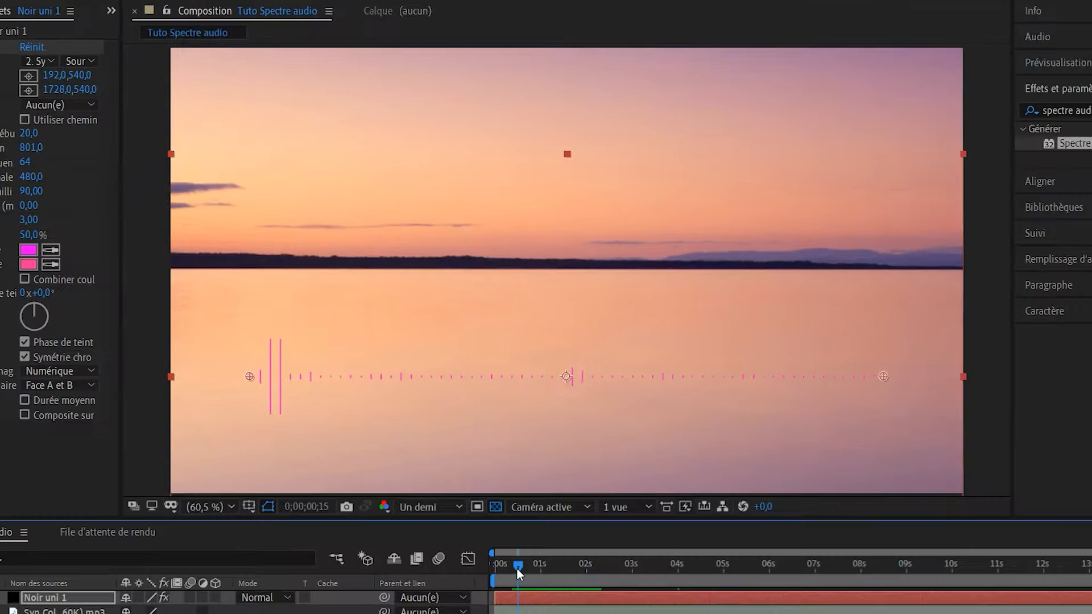
key(space)
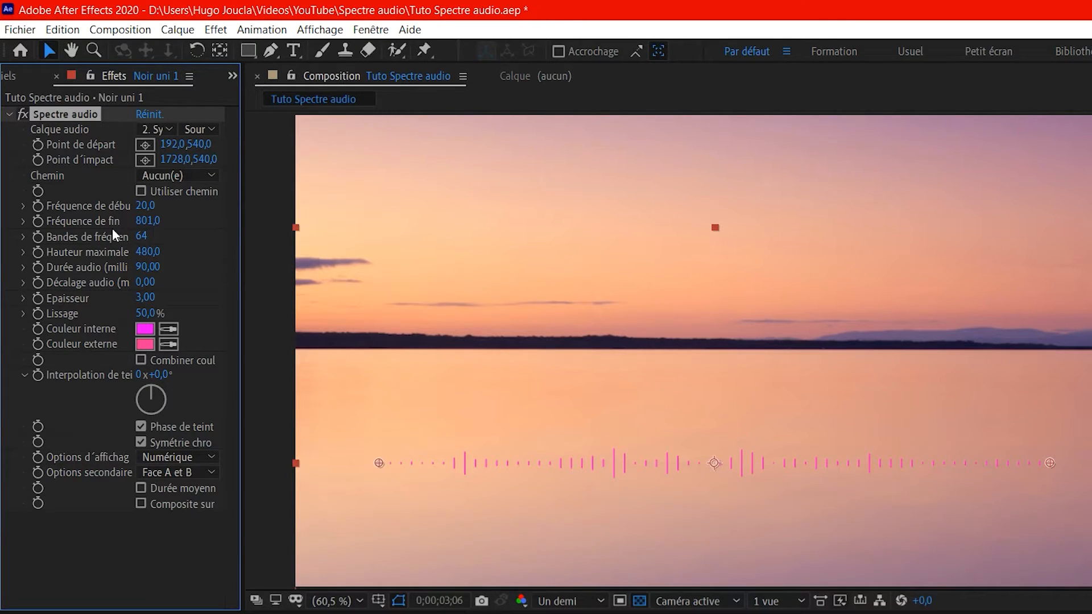
drag(141, 235, 594, 277)
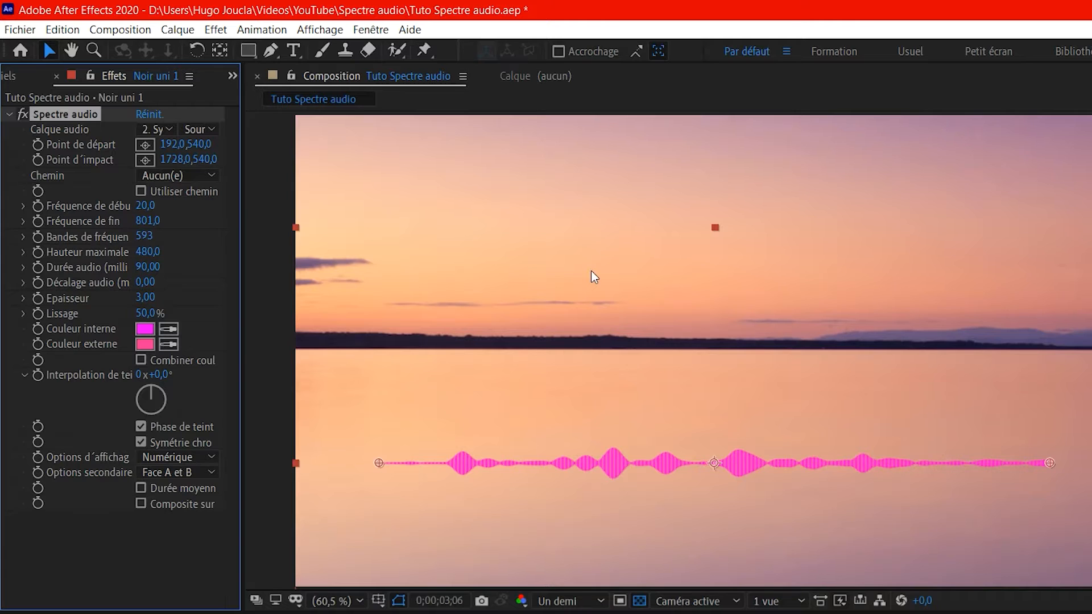
drag(145, 235, 37, 239)
drag(149, 236, 146, 235)
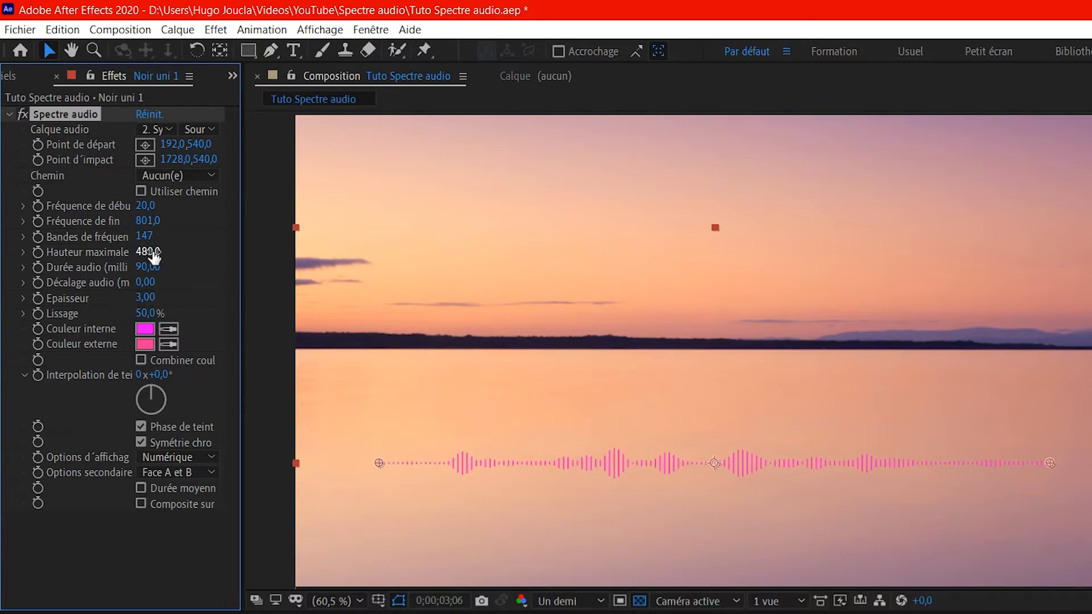
Step: Set the audio spectrum's maximum height to 1210, its thickness to 3.80 and its smoothing to 50%
drag(168, 249, 236, 241)
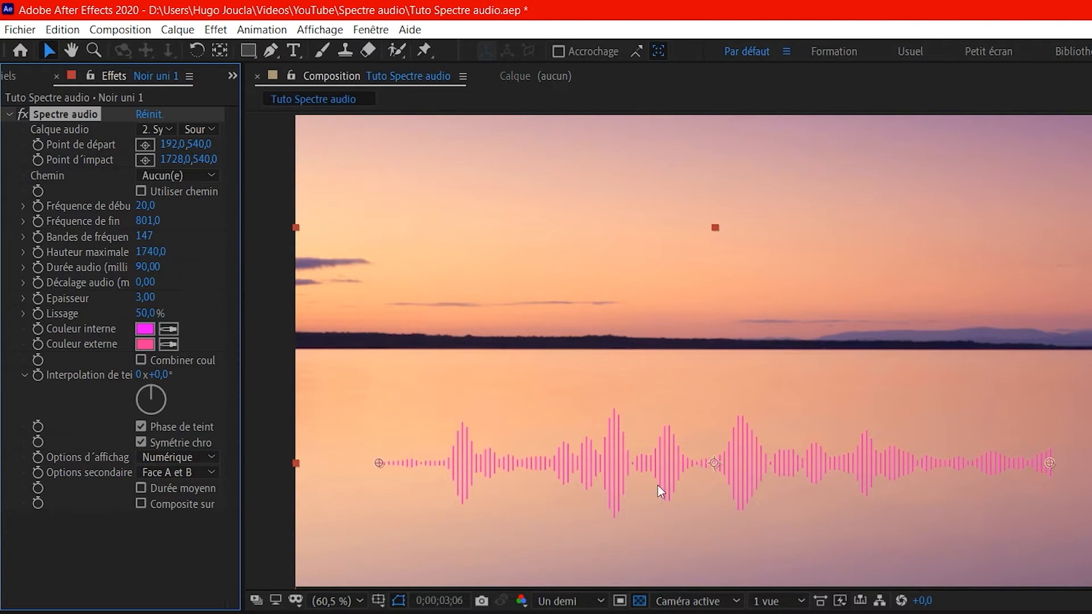
key(space)
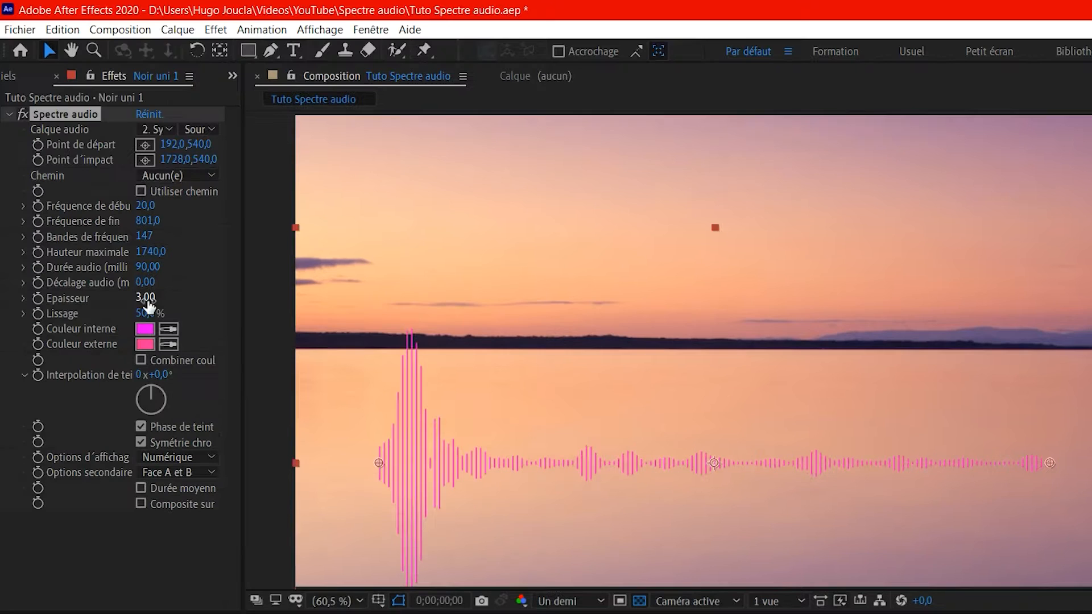
drag(147, 304, 221, 299)
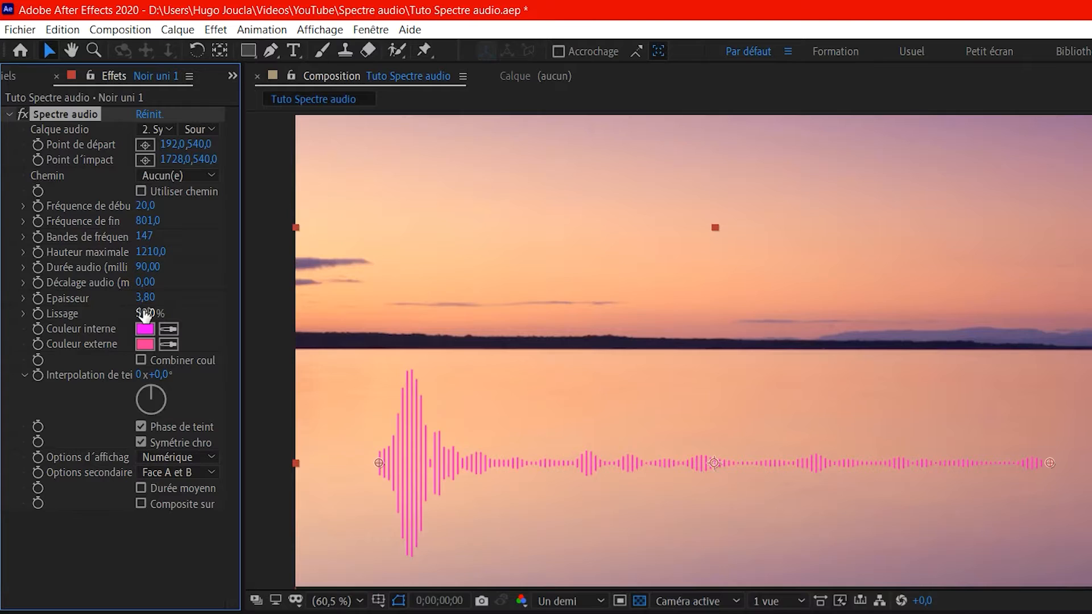
drag(145, 315, 97, 315)
drag(42, 316, 216, 299)
Step: Set the audio spectrum's inside colour to cyan 00FFF5 and its outside colour to a bright green
click(141, 331)
click(273, 161)
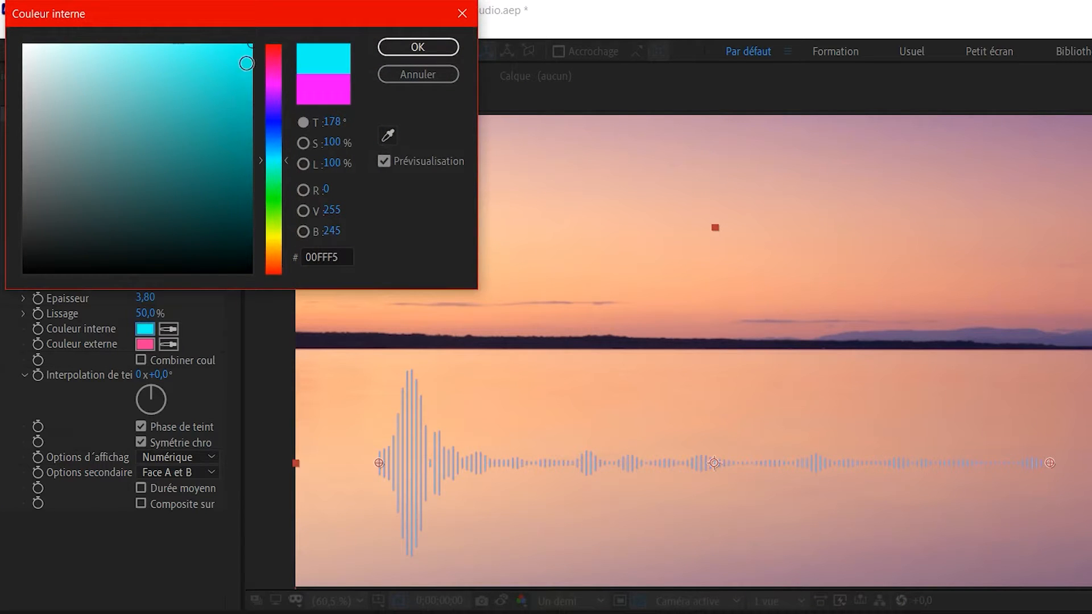
click(418, 48)
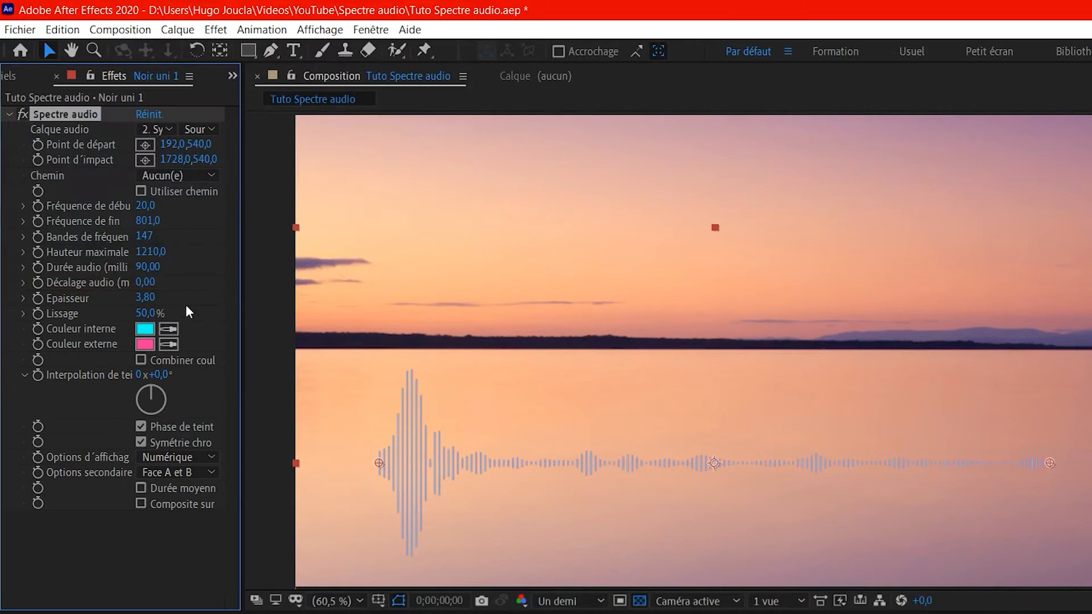
click(146, 344)
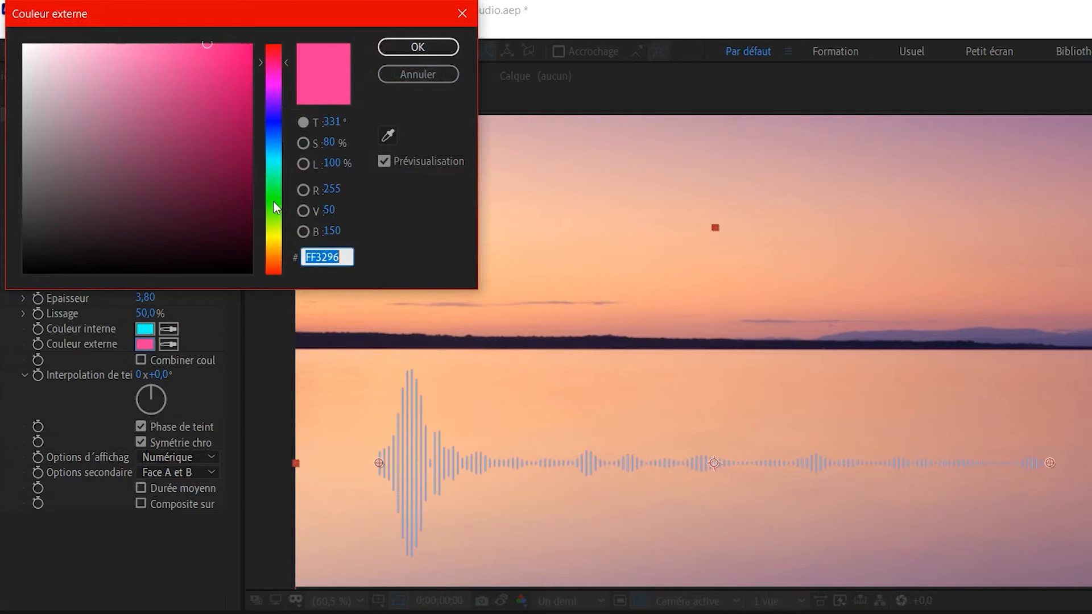
click(274, 203)
click(418, 48)
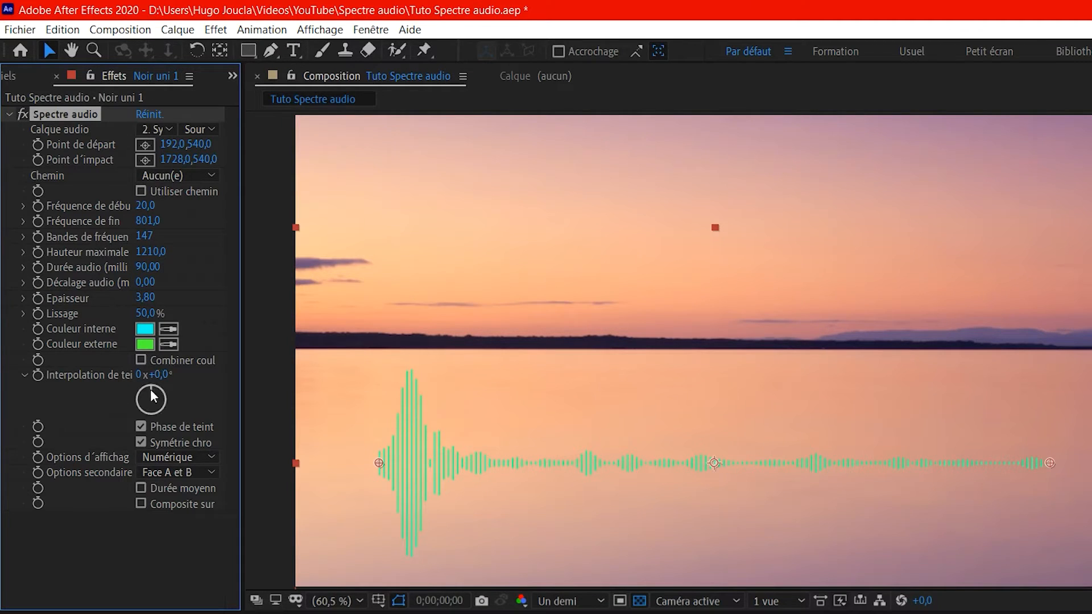
Step: Set the spectrum's hue interpolation to 133° and turn off its dynamic hue phase and colour symmetry
drag(162, 376, 277, 369)
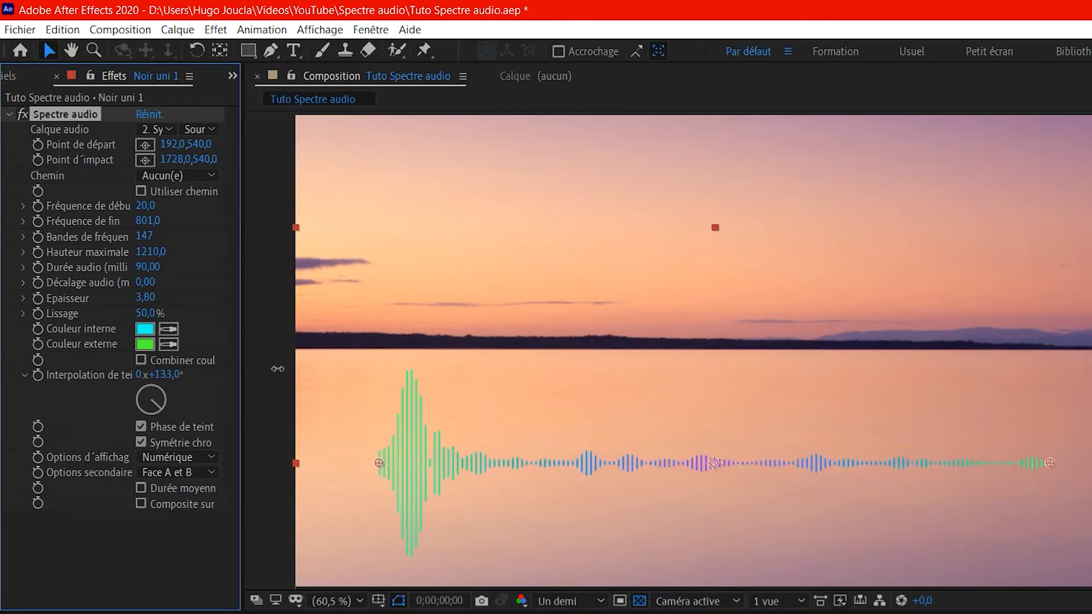
click(140, 426)
Step: Try the Lignes analogiques display option for the spectrum, and switch it back to Numérique
click(187, 457)
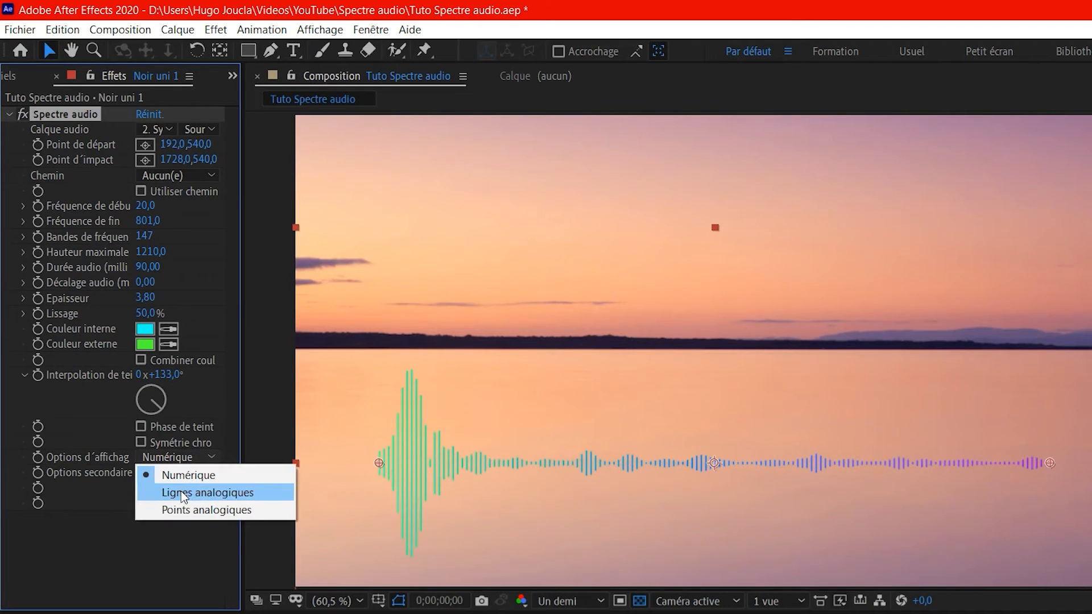
click(216, 492)
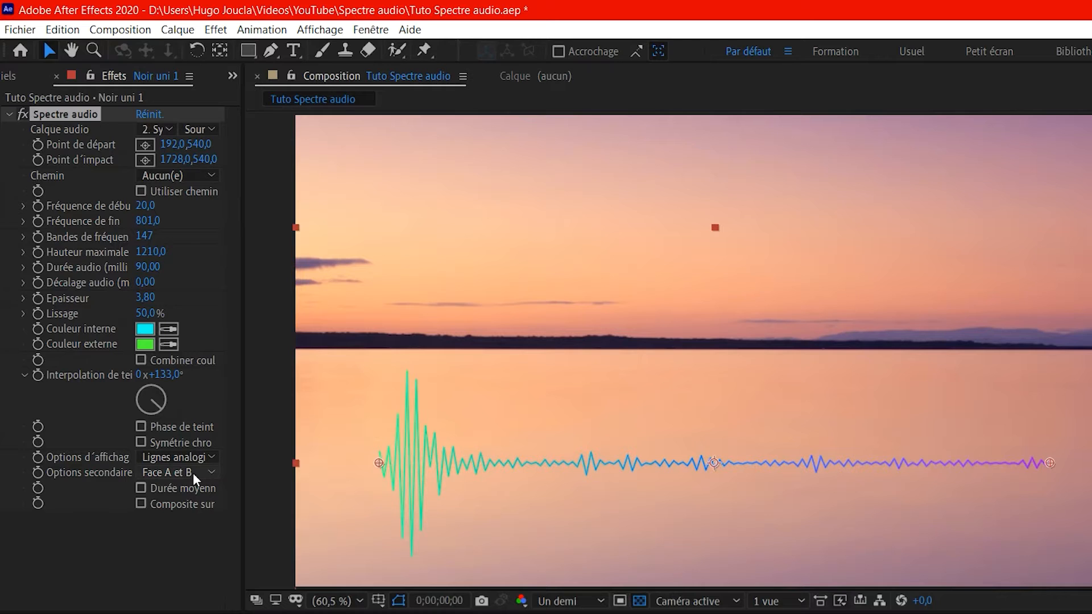
click(80, 373)
click(86, 418)
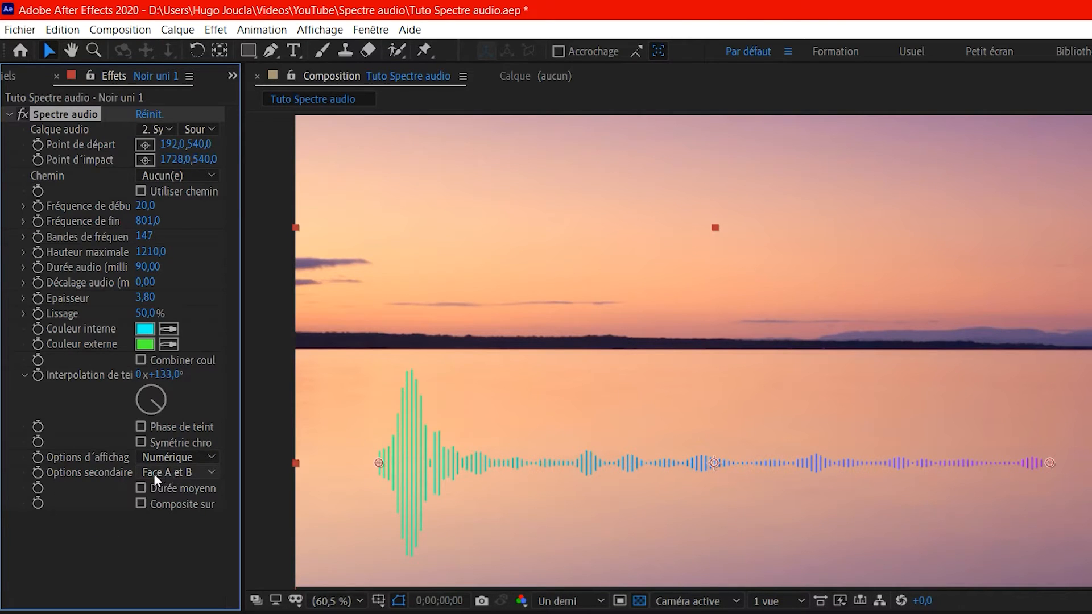
Step: Try Face A and Face B as the spectrum's side option, playing back the result, and restore Face A et B
click(193, 472)
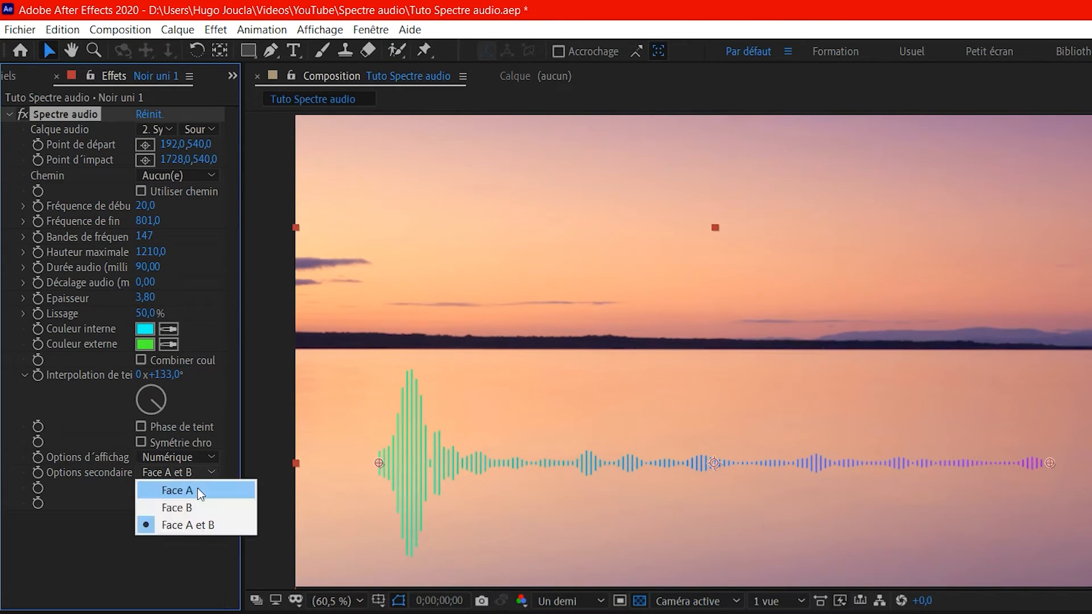
click(184, 490)
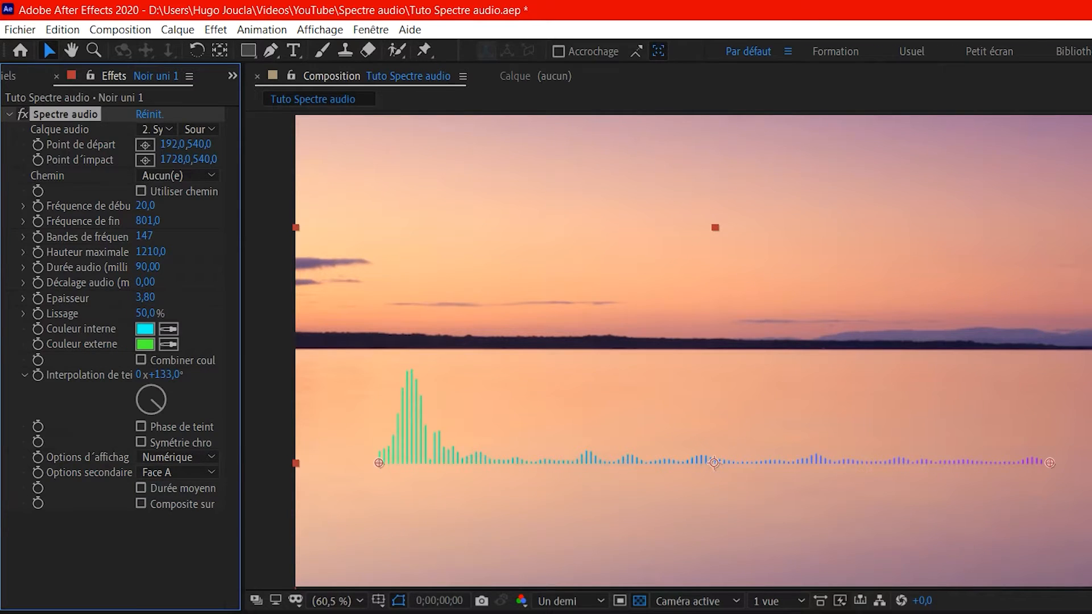
key(space)
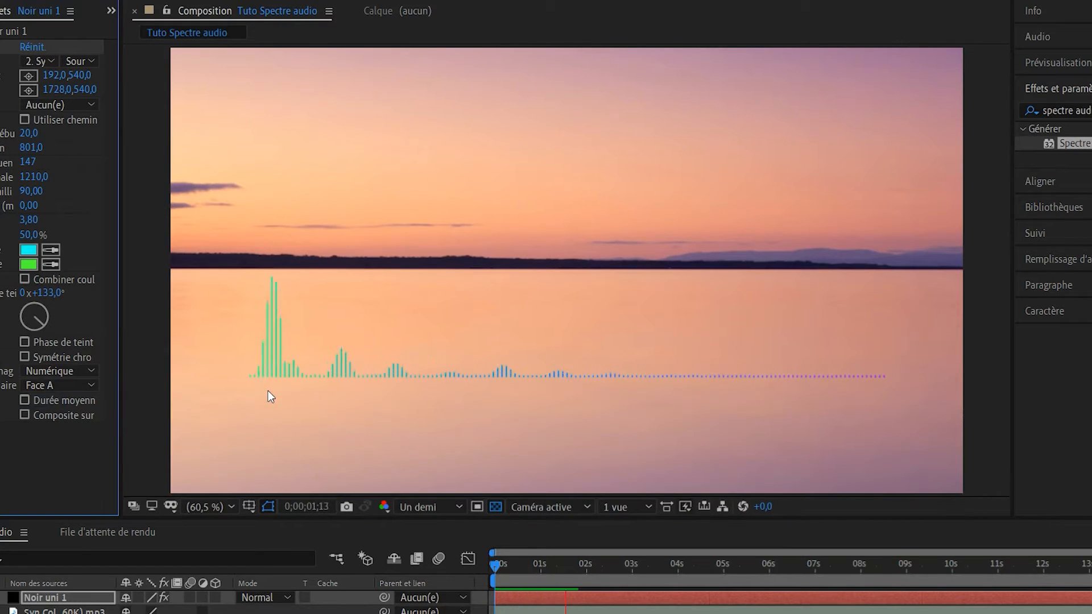
click(75, 385)
click(66, 417)
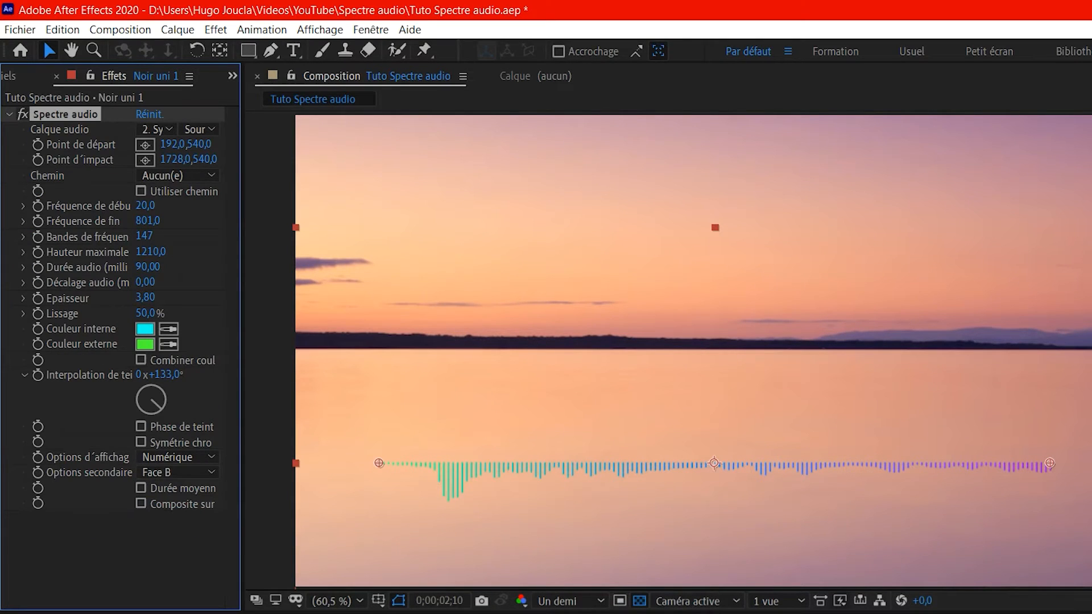
click(183, 471)
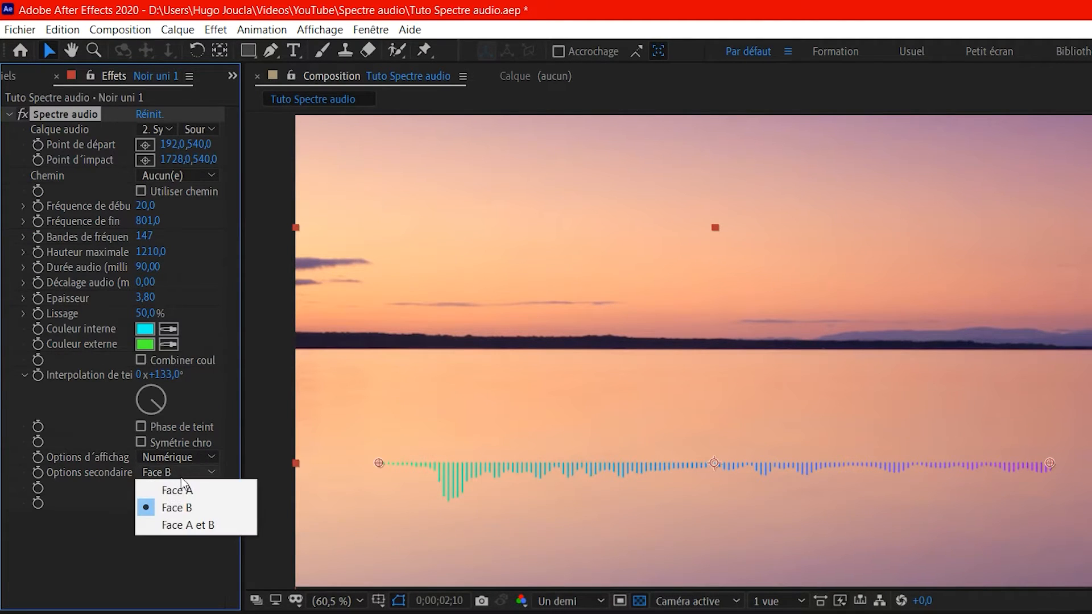
click(181, 526)
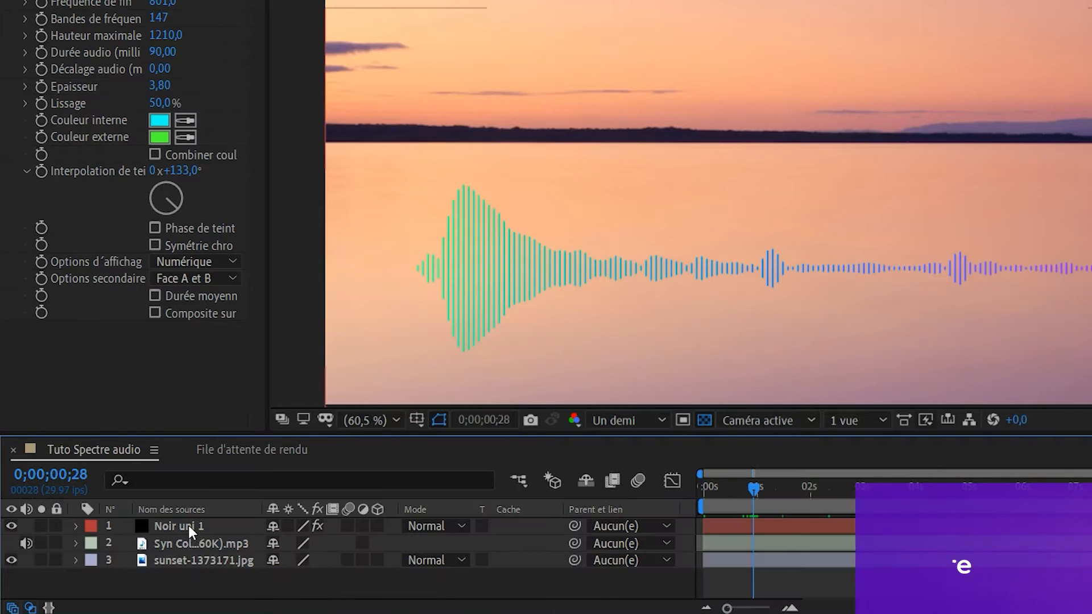
Step: Draw a circular mask on the Noir uni 1 layer with the Ellipse tool, about 60% of the frame height, near the frame's centre
click(188, 525)
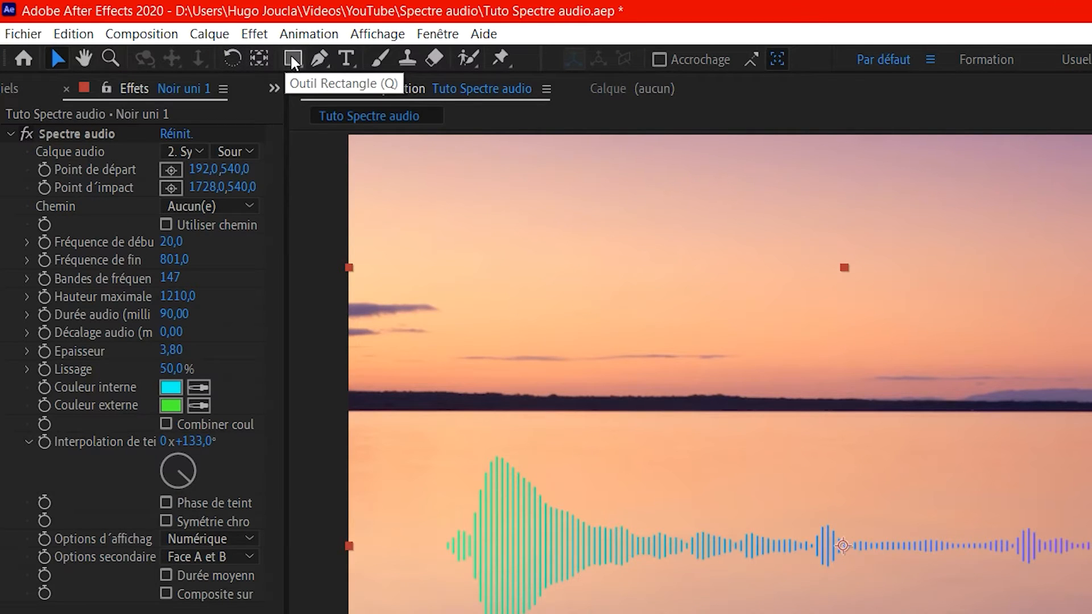
click(293, 59)
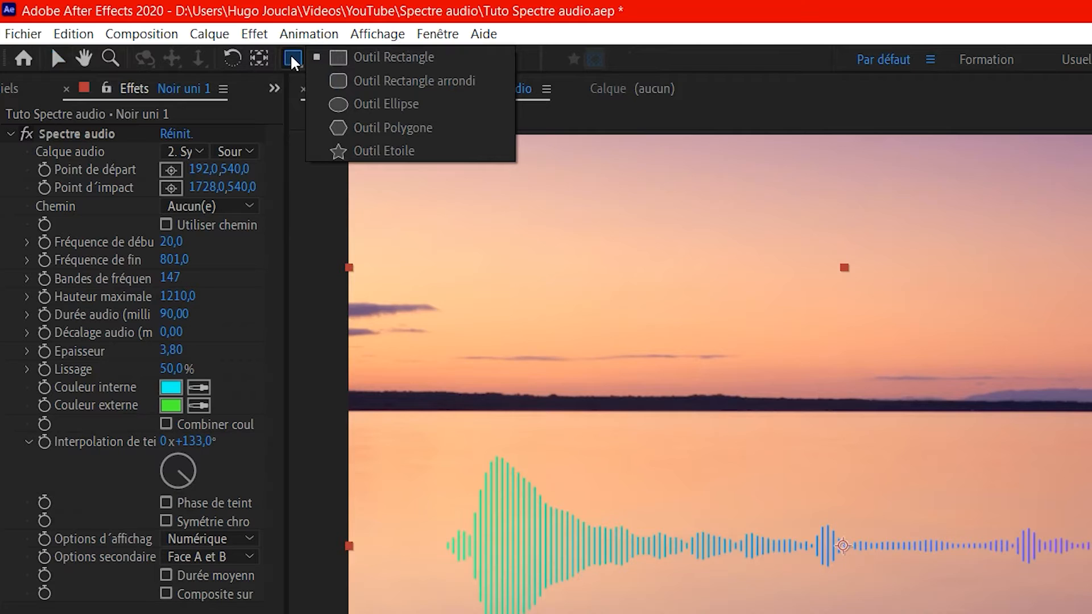
click(361, 105)
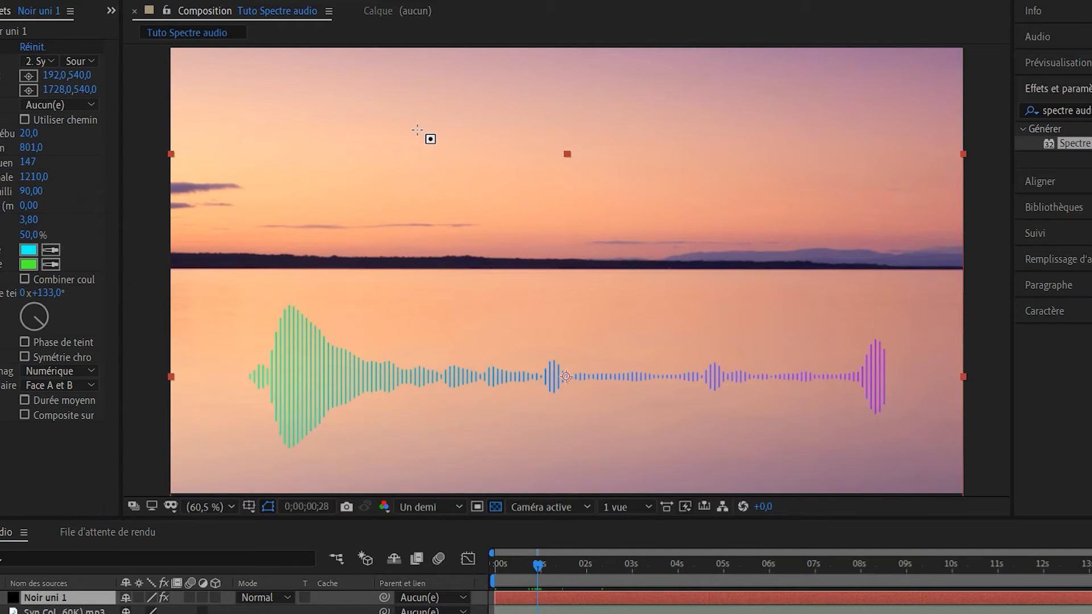
drag(410, 128, 688, 405)
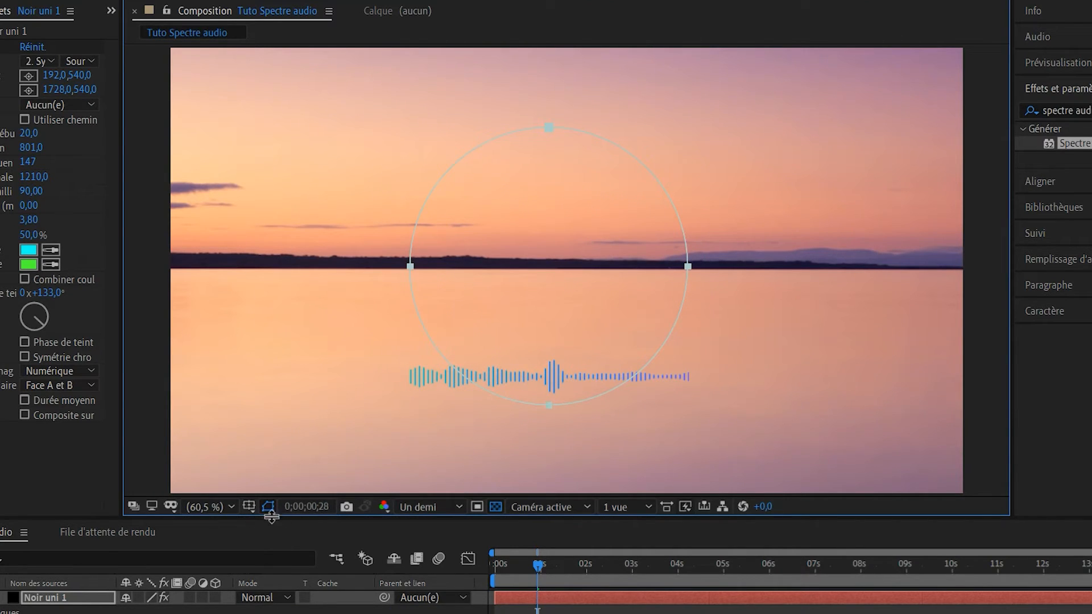
Step: Display the proportional grid over the composition and centre the circular mask on it
click(248, 504)
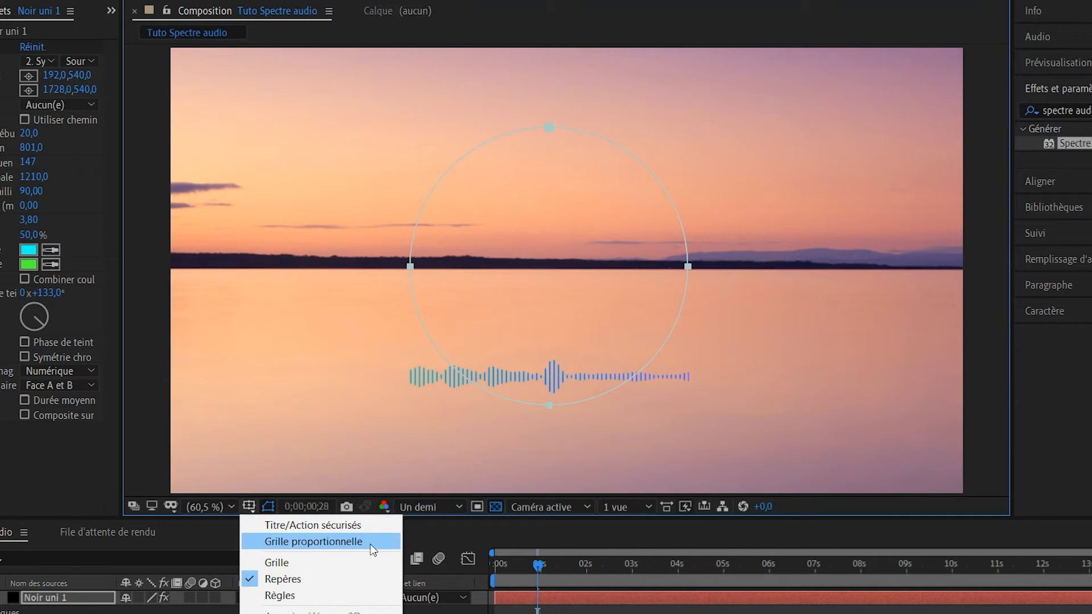
click(341, 542)
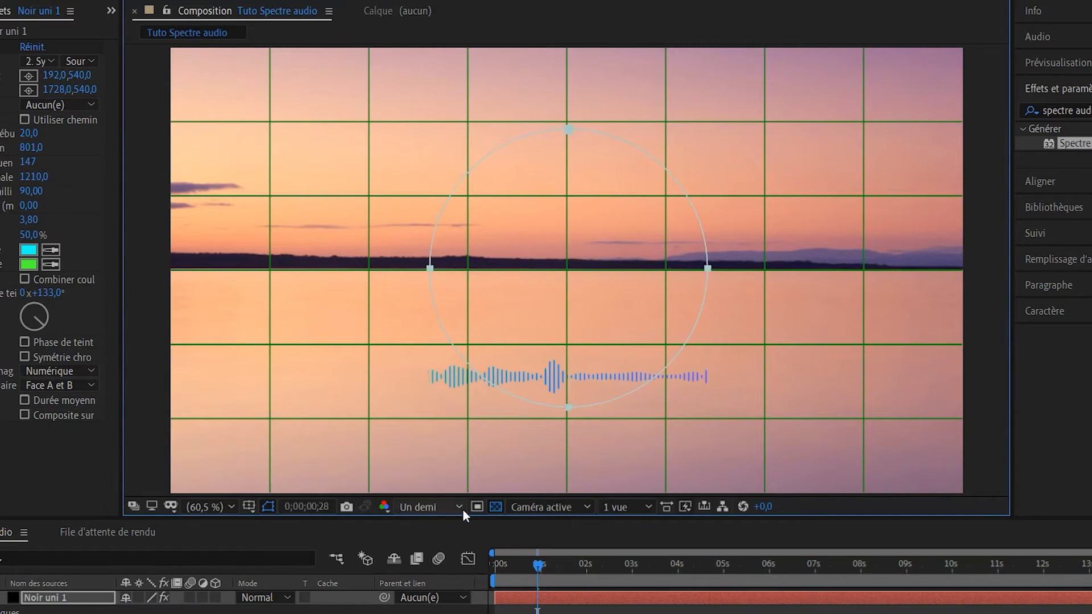
Step: Hide the proportional grid and set Masque 1 as the path the audio spectrum follows
click(250, 507)
click(304, 525)
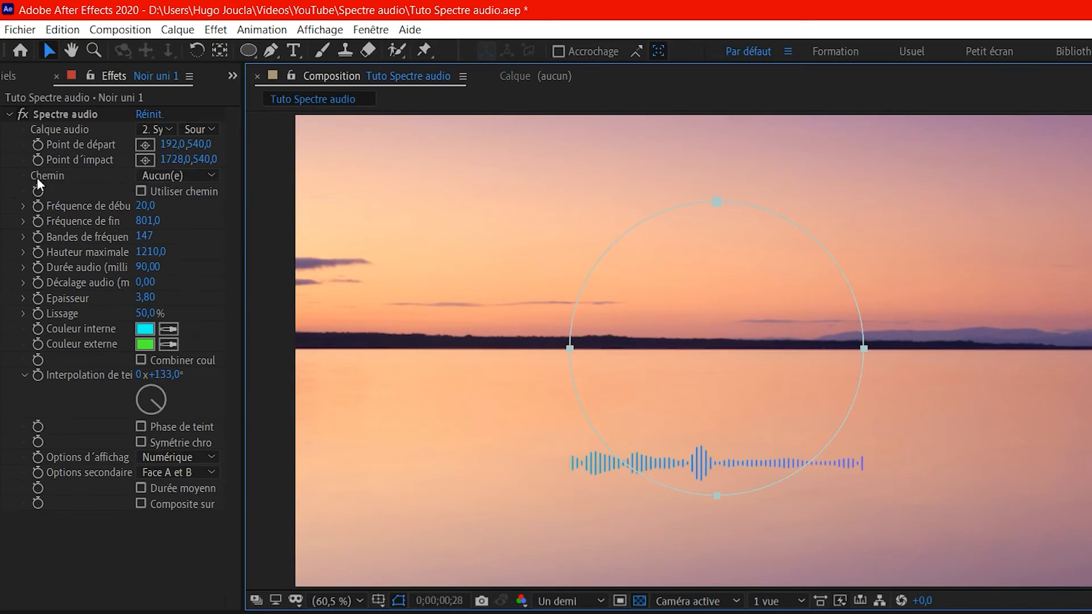
click(158, 177)
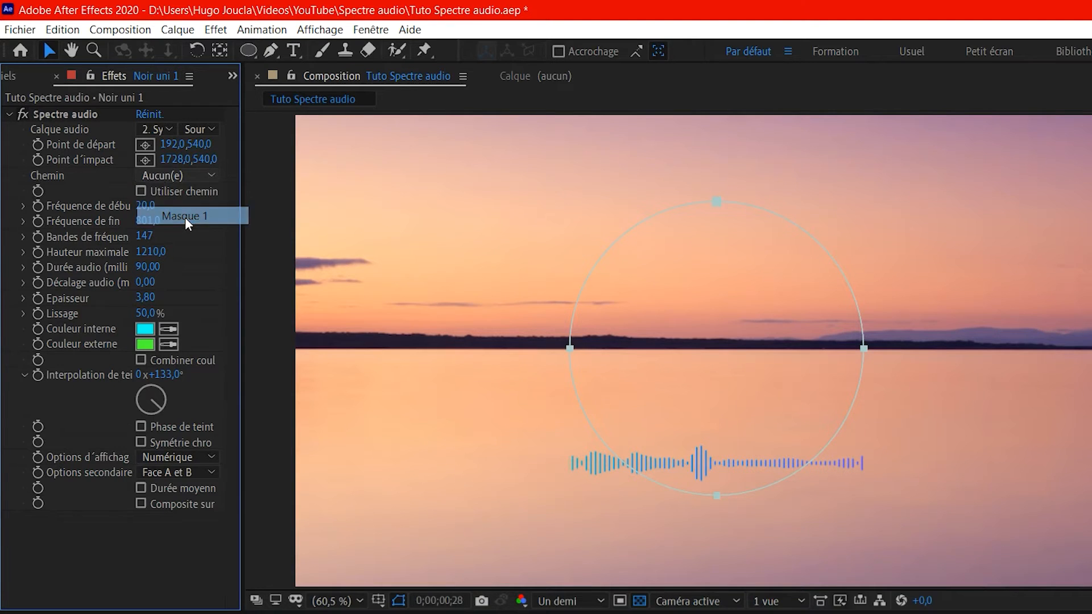
click(185, 217)
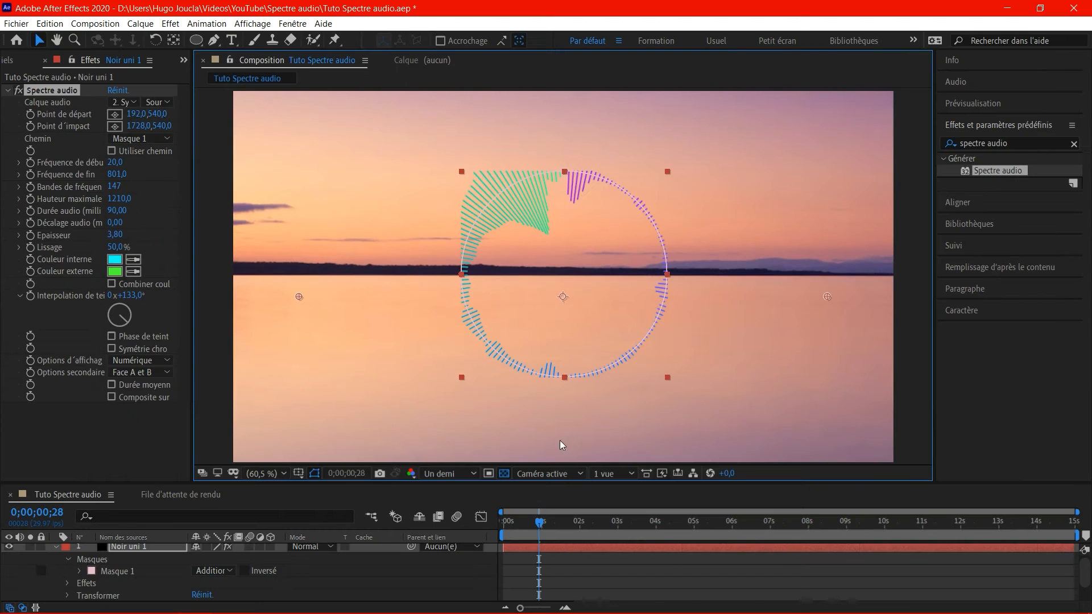
Step: Set the contour feather of Masque 1 to 233 pixels in both directions and play back the circular spectrum
click(111, 574)
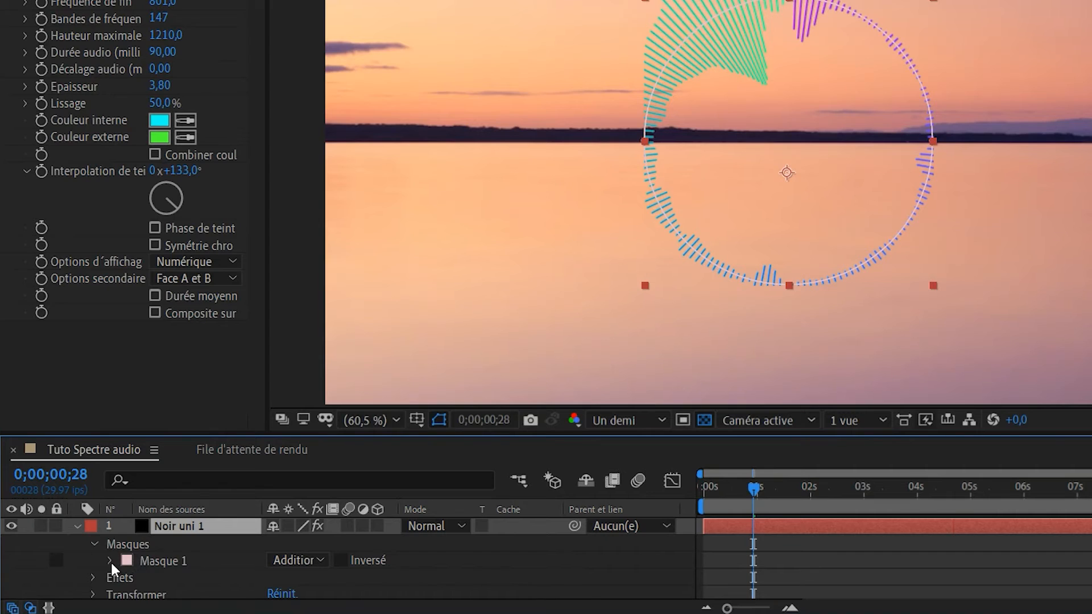
click(110, 561)
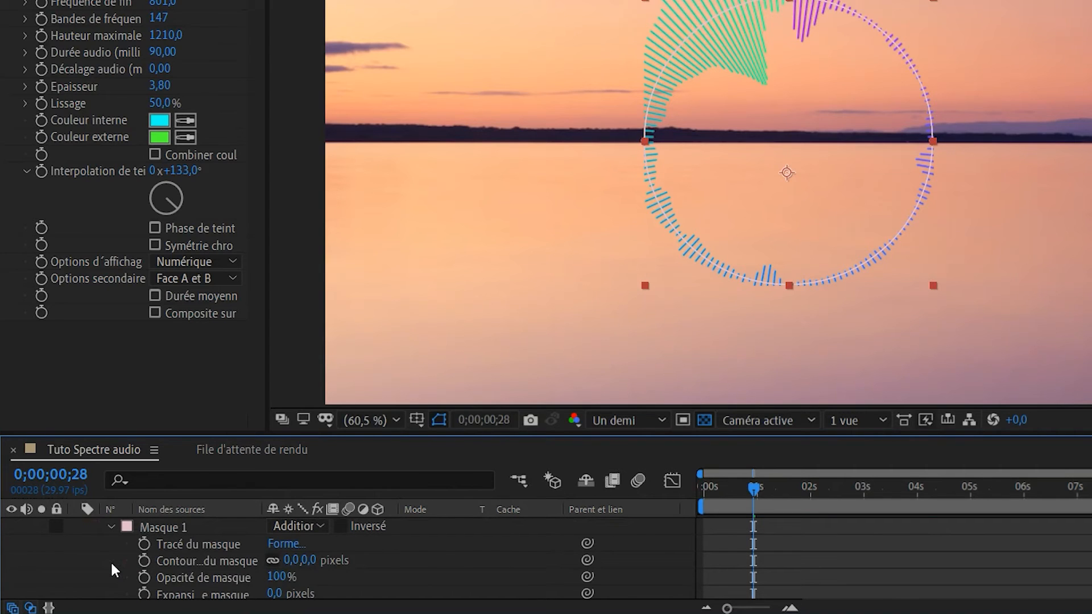
click(295, 564)
drag(296, 562, 309, 562)
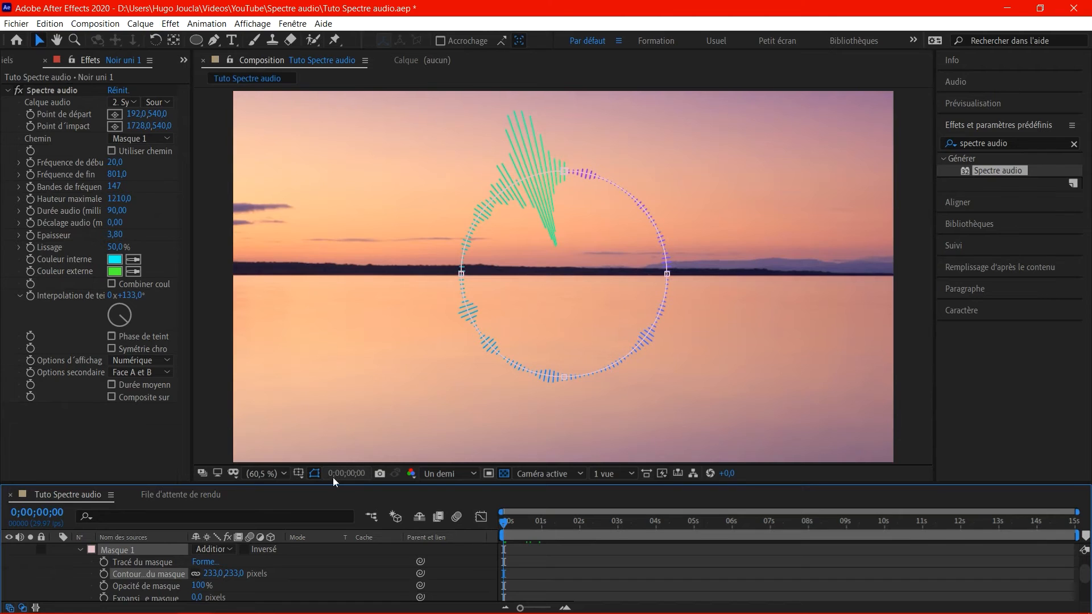
key(space)
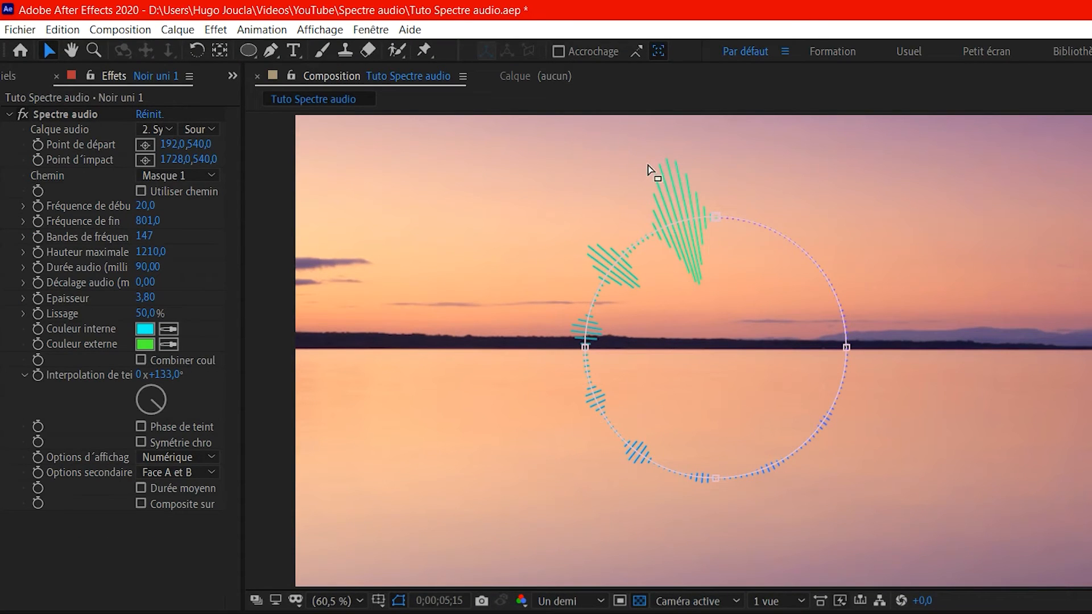
Step: Try Face A as the circular spectrum's side option with a playback, and switch it to Face B
click(179, 474)
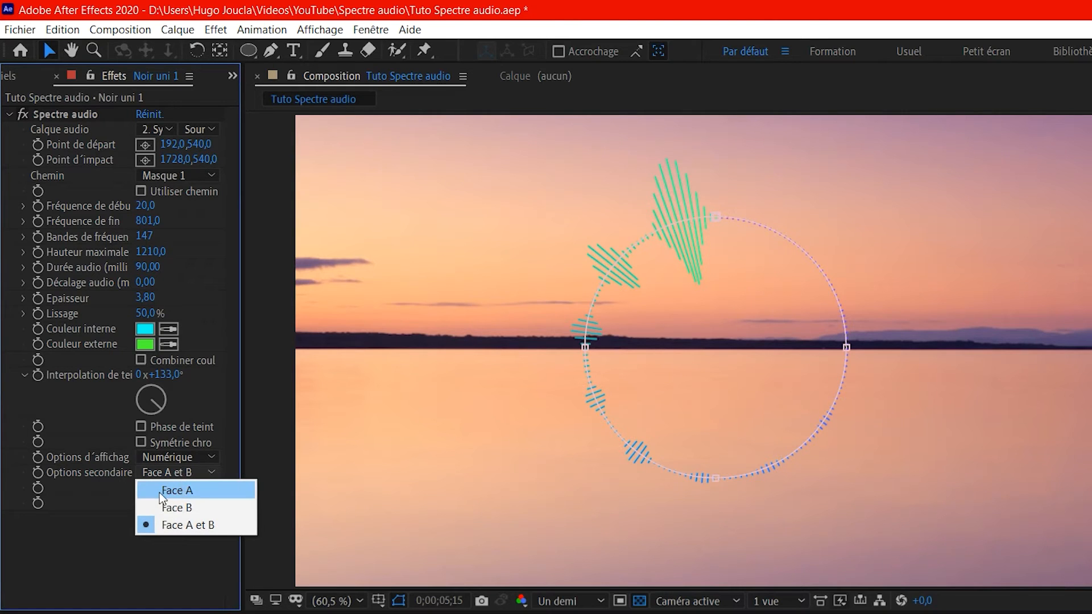
click(194, 490)
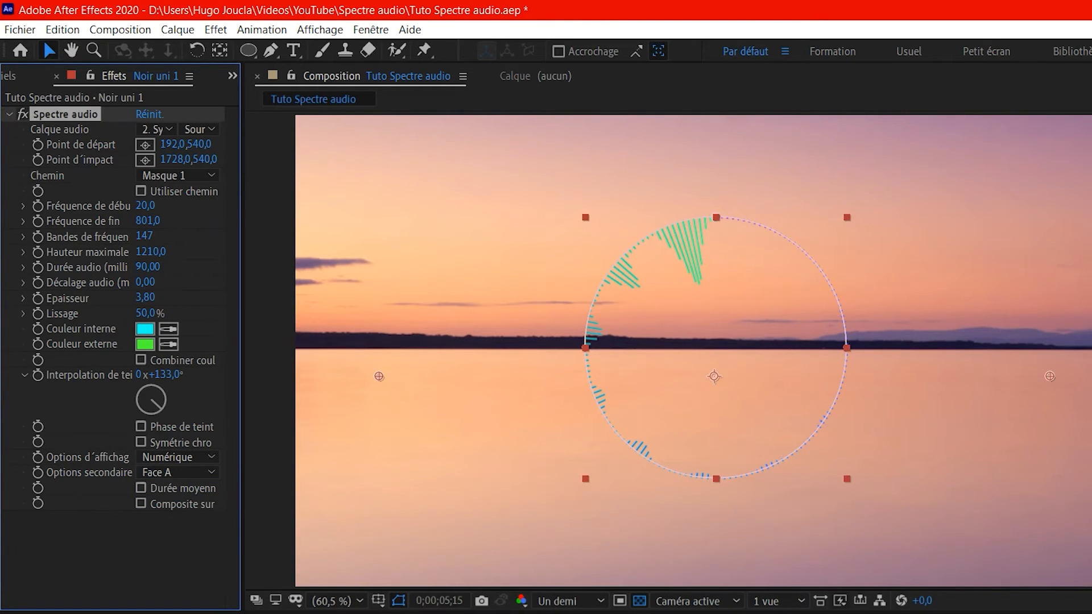
click(495, 564)
key(space)
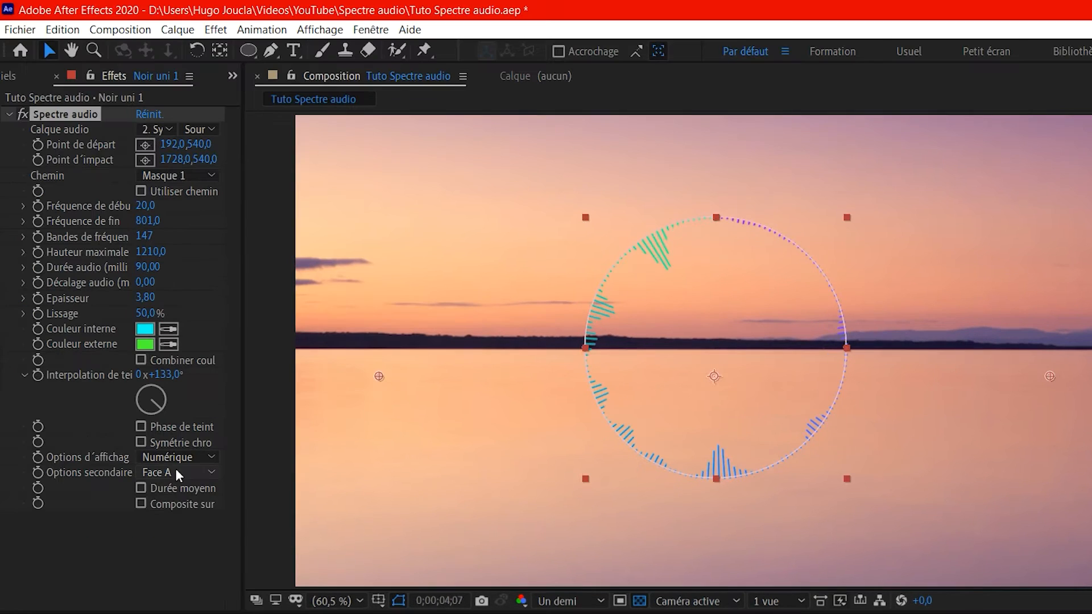
click(176, 471)
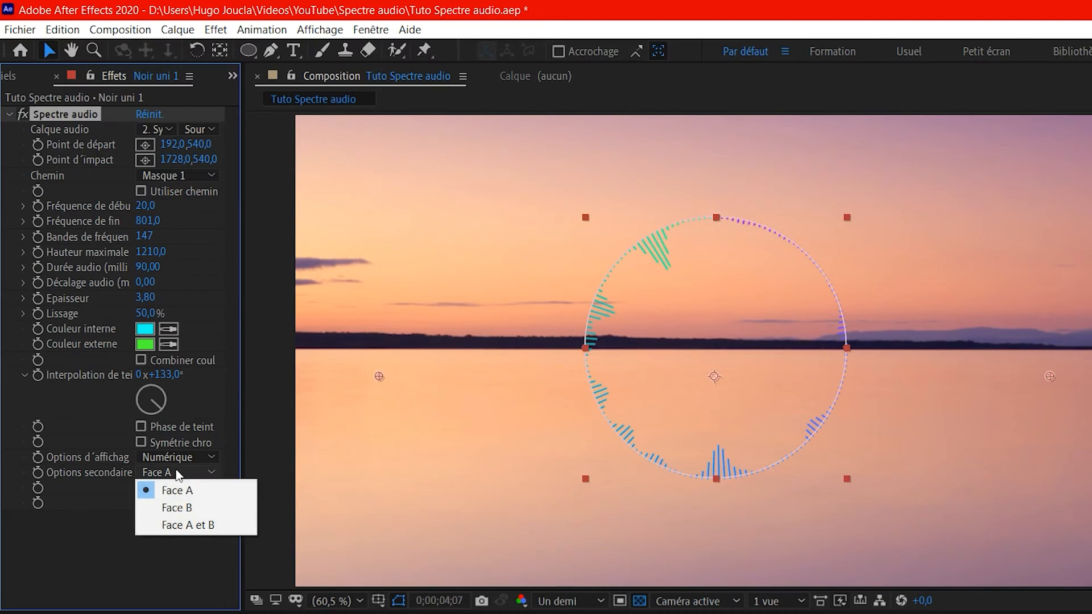
click(177, 507)
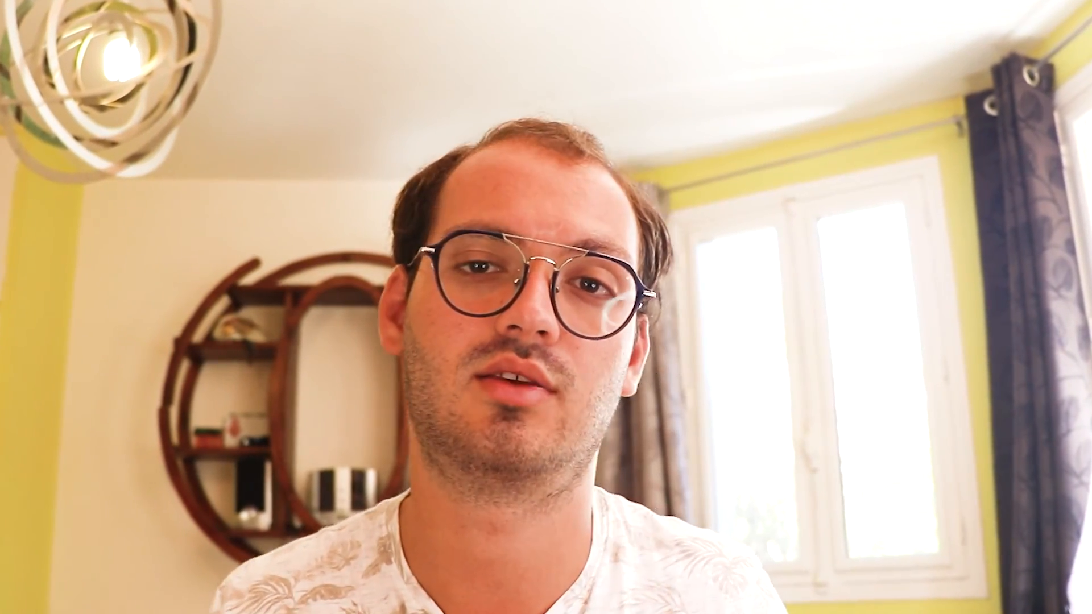
Step: Try the Lignes analogiques display option on the circular spectrum and play back the result
click(192, 458)
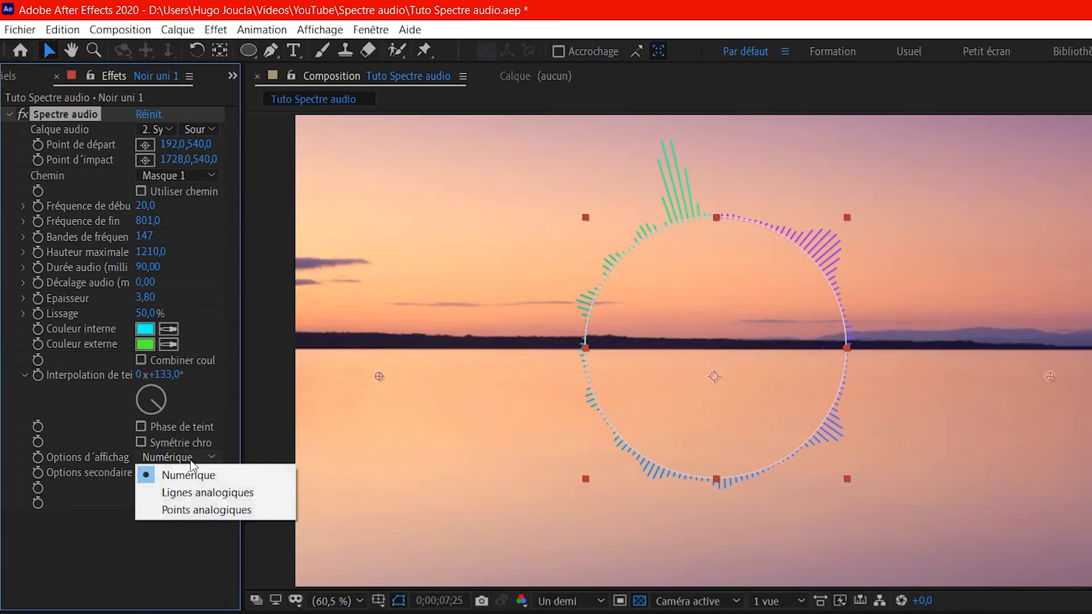
click(208, 492)
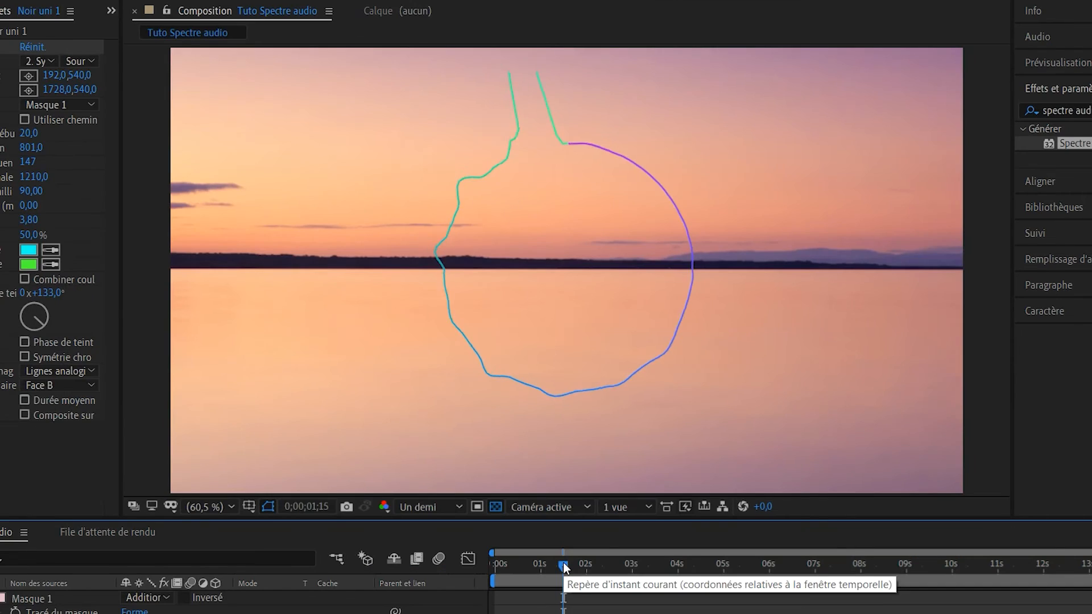
key(space)
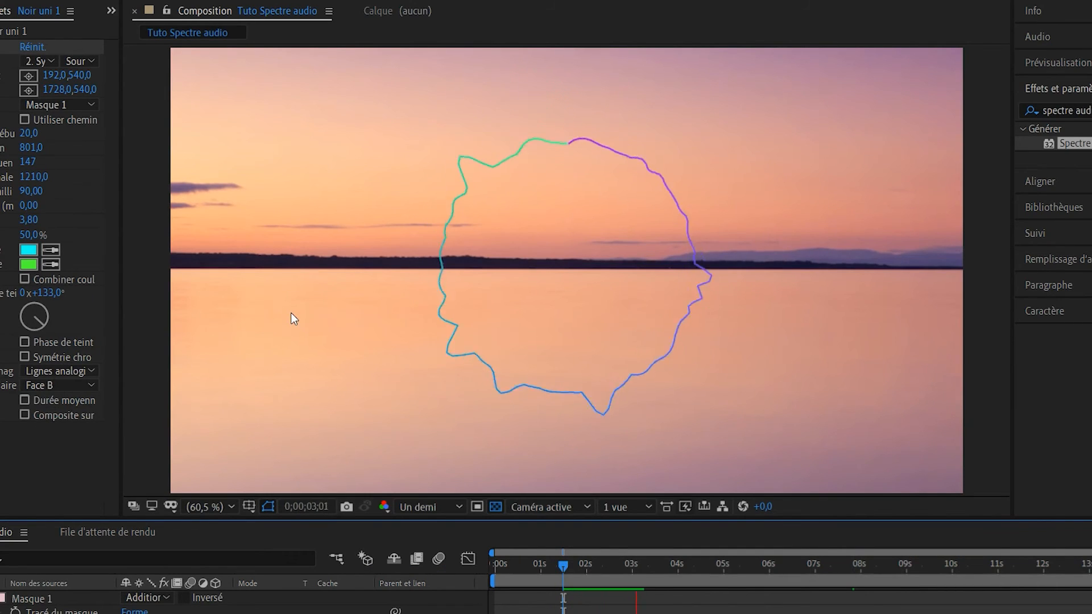
Step: Set the circular spectrum's display option to Points analogiques and play back the result
click(65, 371)
click(59, 420)
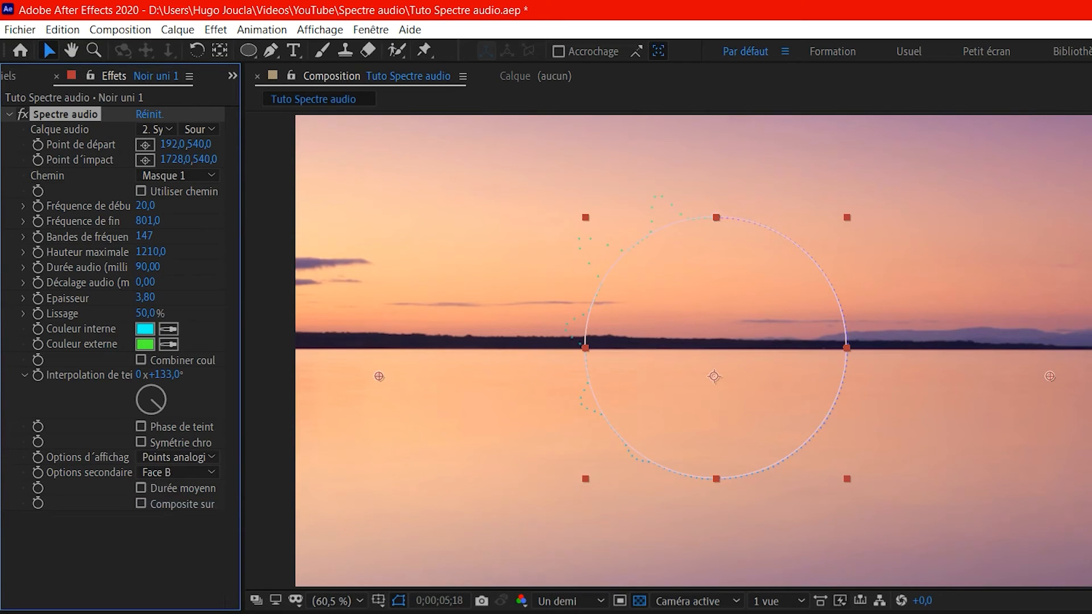
key(space)
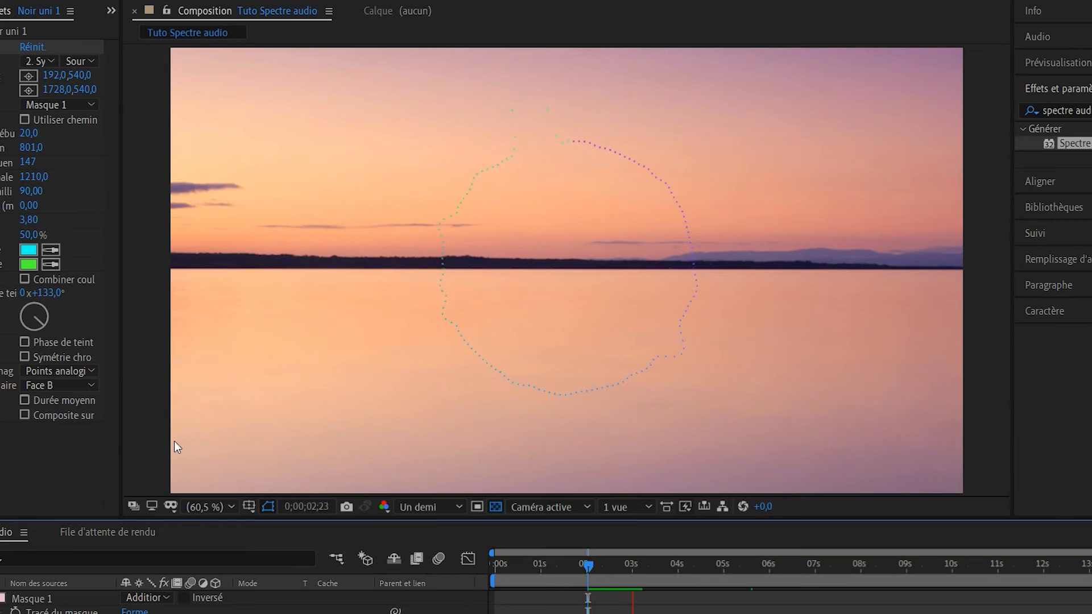